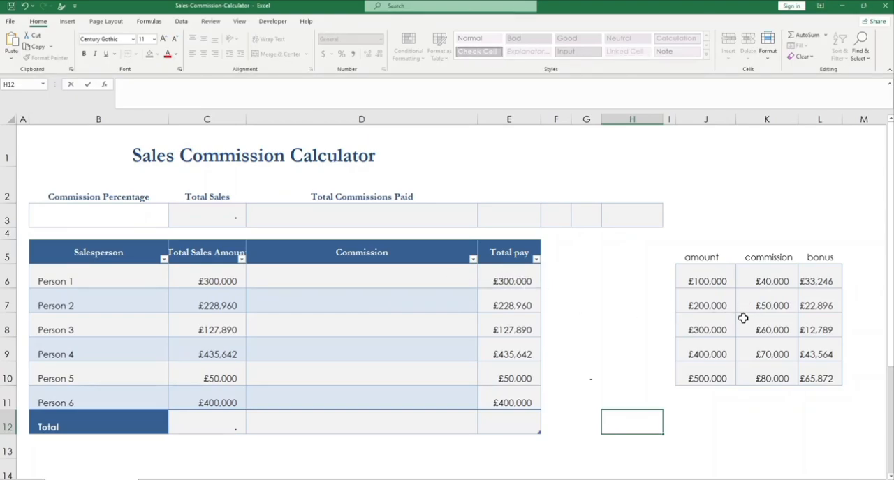
Step: Examine the sales amounts and their matching commission values in the lookup table beside the calculator
{"action": "left_click", "coordinate": [716, 281]}
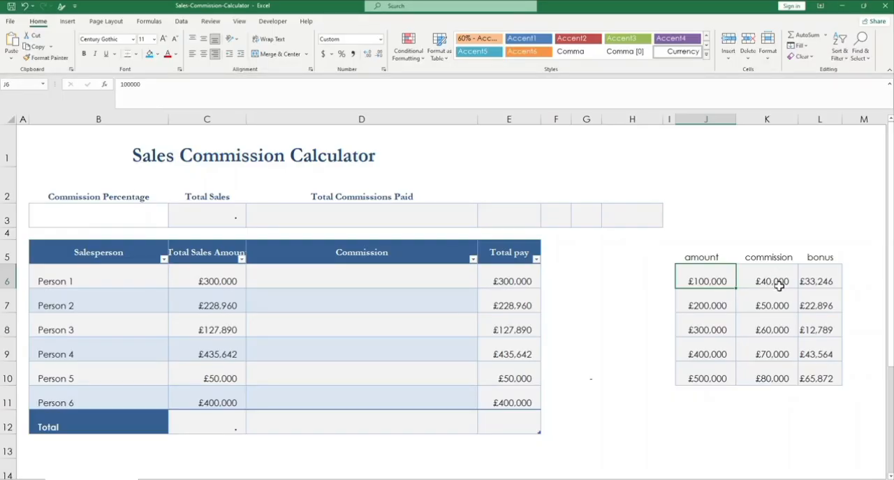
{"action": "left_click", "coordinate": [711, 309]}
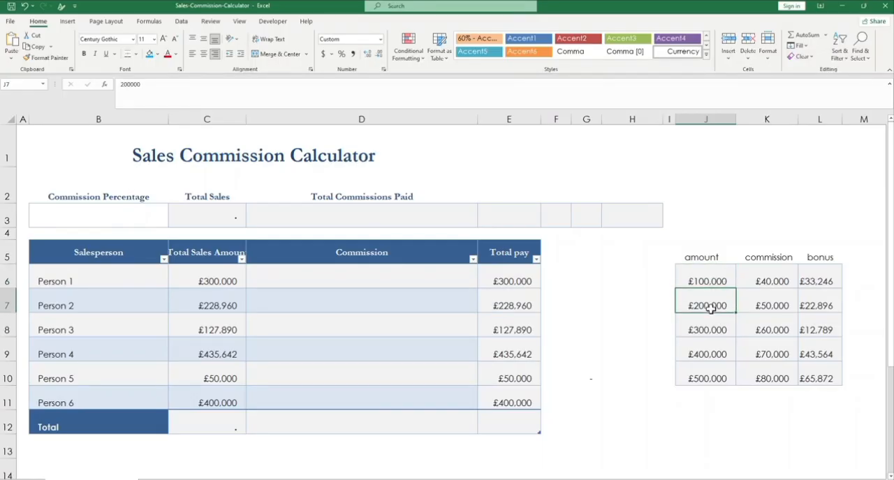
{"action": "left_click", "coordinate": [775, 309]}
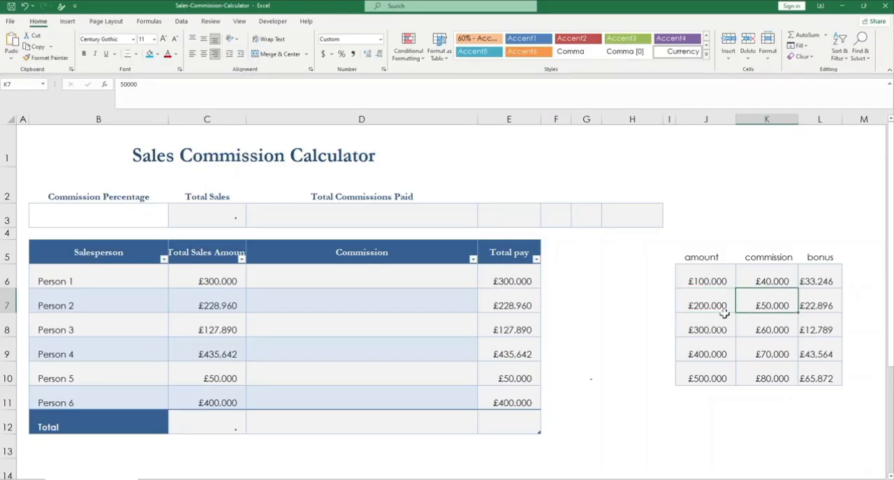
{"action": "left_click_drag", "start_coordinate": [697, 279], "coordinate": [713, 379]}
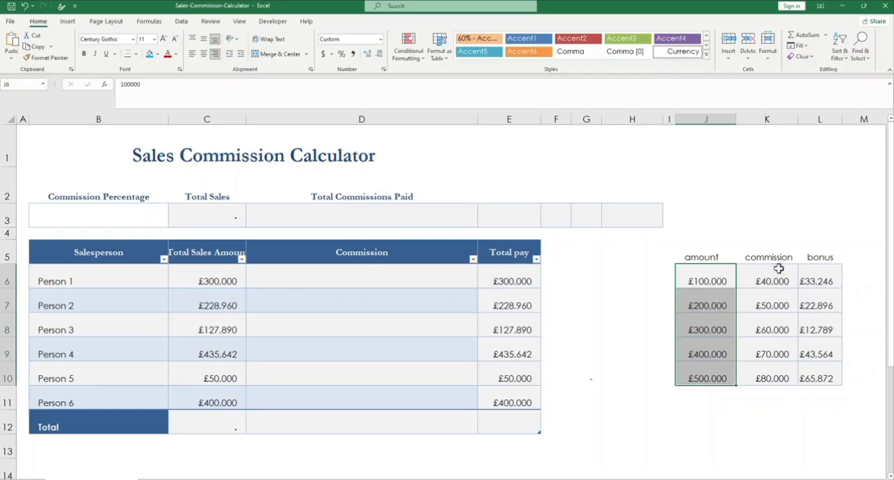
{"action": "left_click", "coordinate": [714, 280]}
{"action": "left_click_drag", "start_coordinate": [761, 283], "coordinate": [770, 365]}
Step: Start a VLOOKUP formula in Person 1's Commission cell, D6, with that row's Total Sales Amount as the lookup value
{"action": "left_click", "coordinate": [363, 276]}
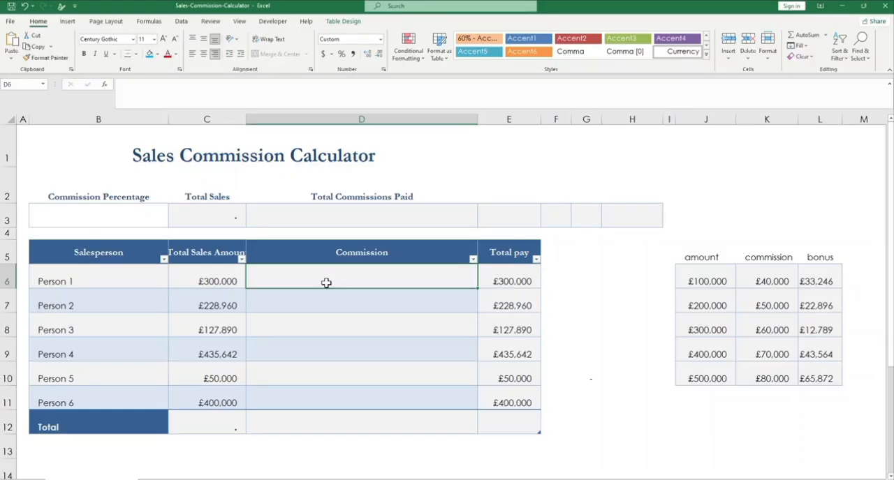
{"action": "type", "text": "="}
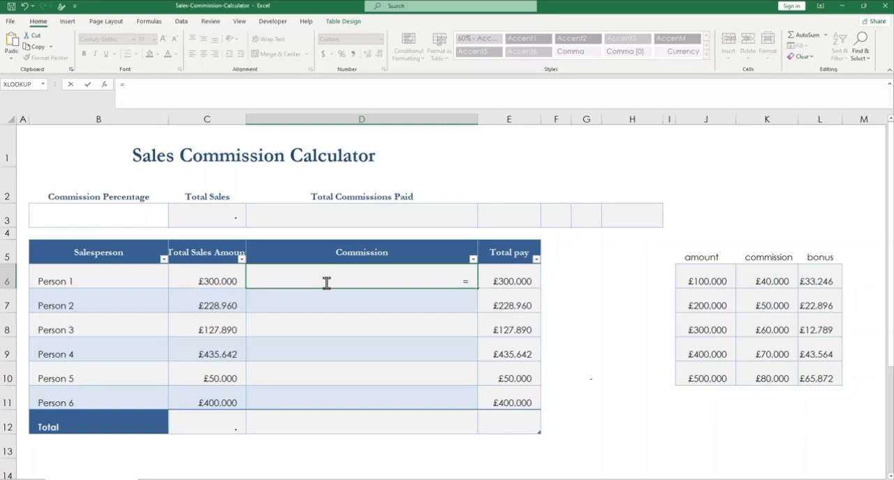
{"action": "type", "text": "vlook"}
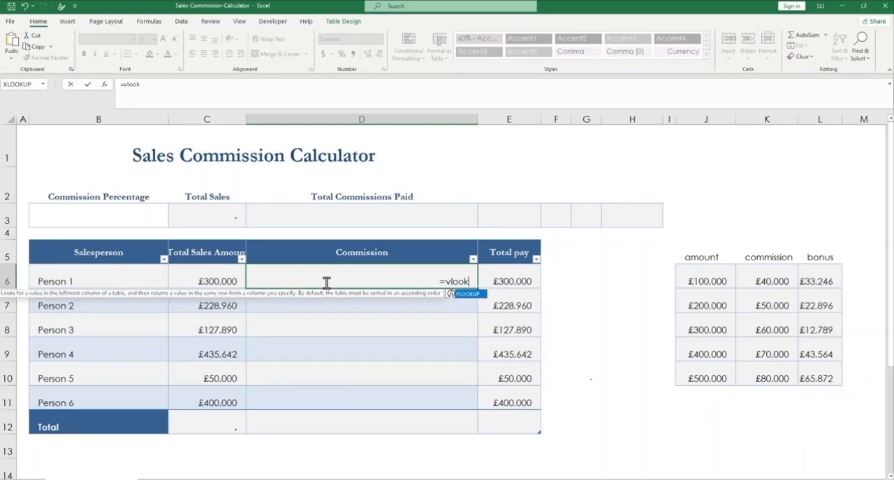
{"action": "type", "text": "up("}
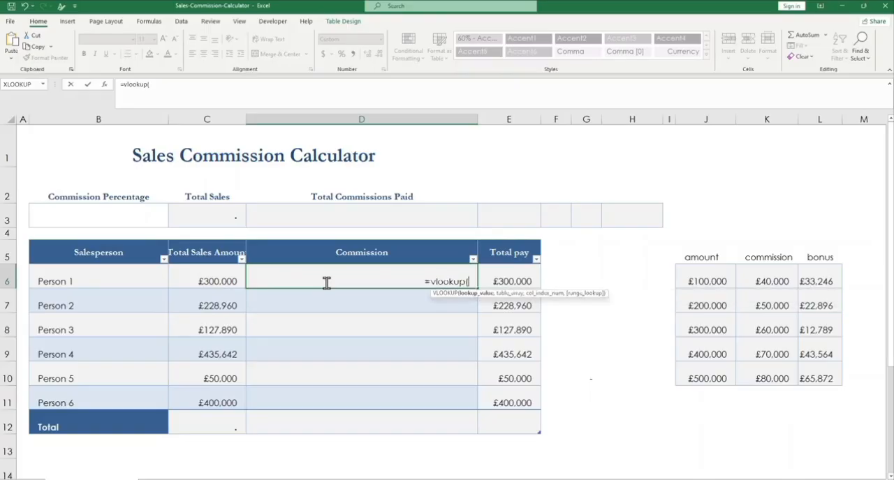
{"action": "key", "text": "BackSpace"}
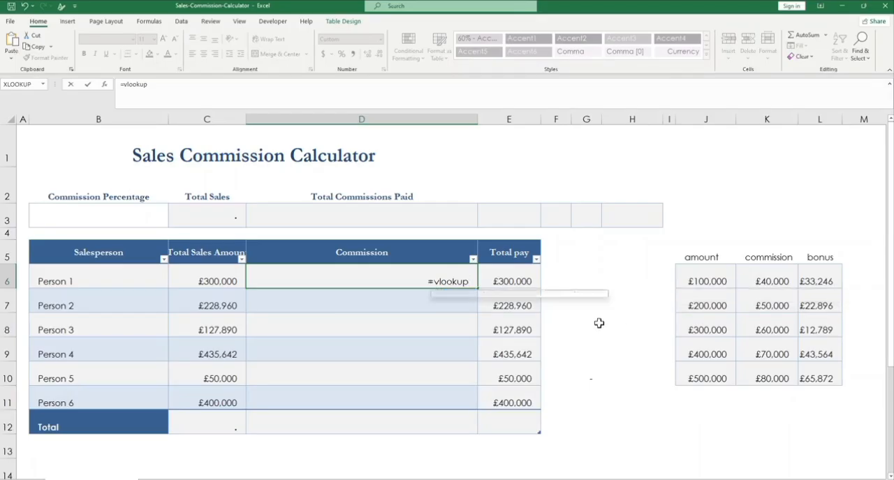
{"action": "type", "text": "("}
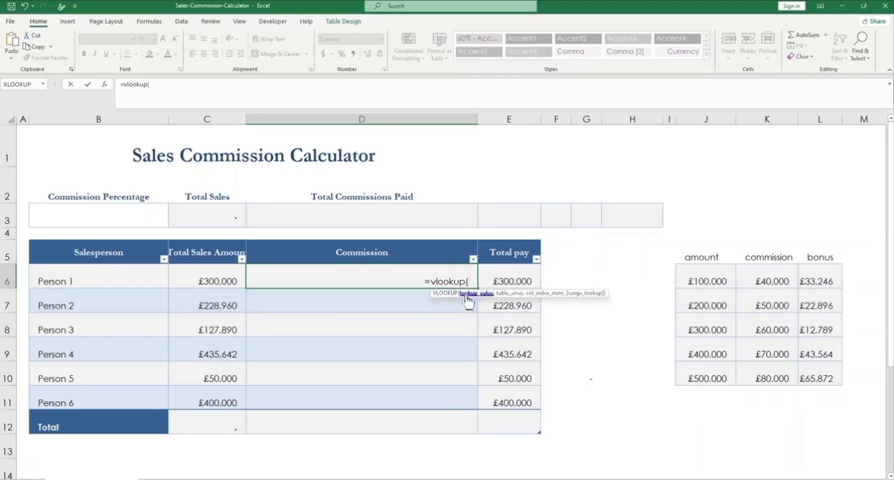
{"action": "left_click", "coordinate": [215, 279]}
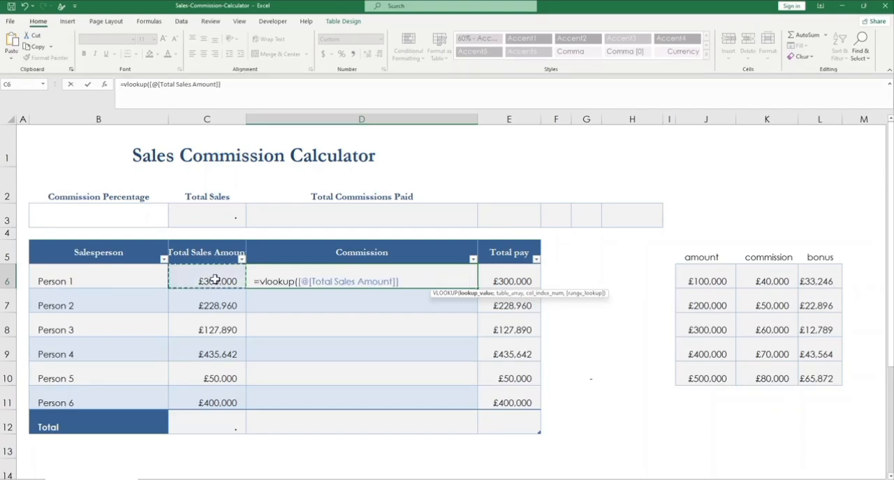
{"action": "type", "text": ","}
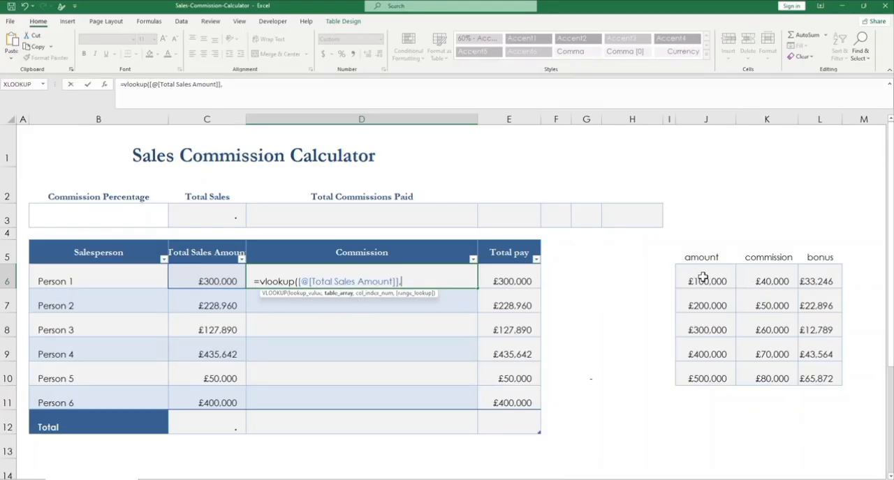
Step: Complete the VLOOKUP in D6 with table range J6:L10, column index 2 and range lookup 0, and enter it
{"action": "left_click_drag", "start_coordinate": [697, 274], "coordinate": [826, 372]}
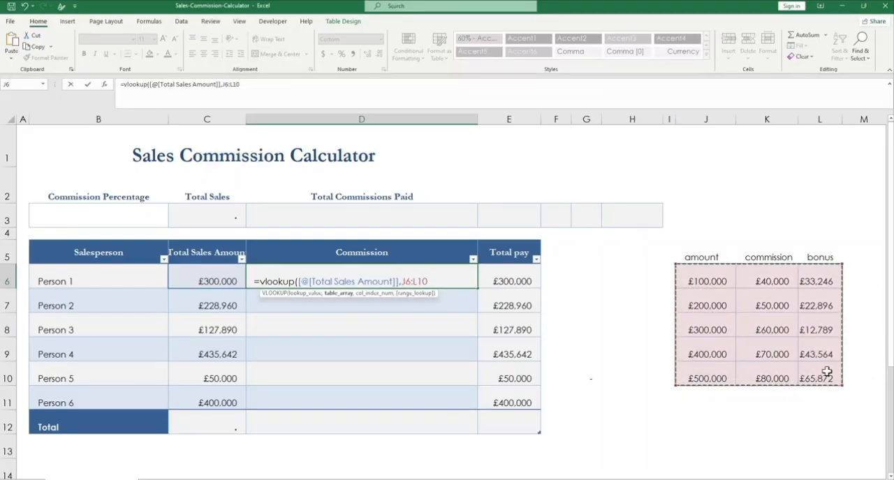
{"action": "type", "text": ",2"}
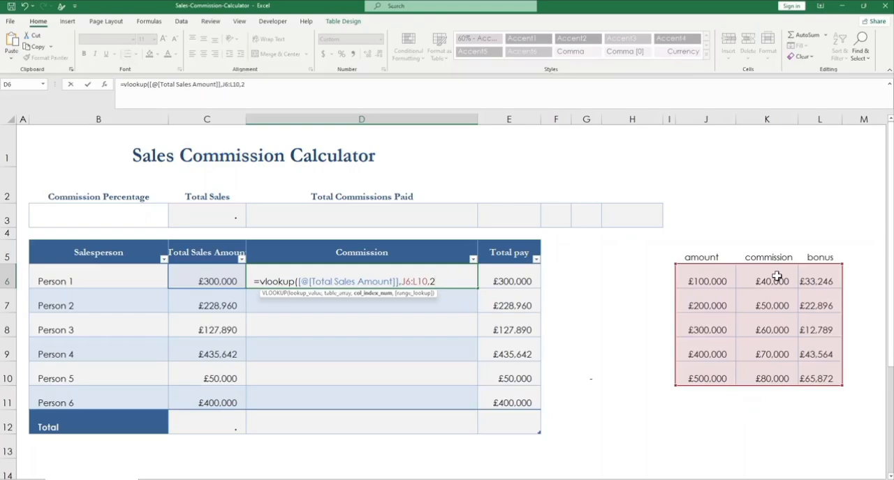
{"action": "type", "text": ","}
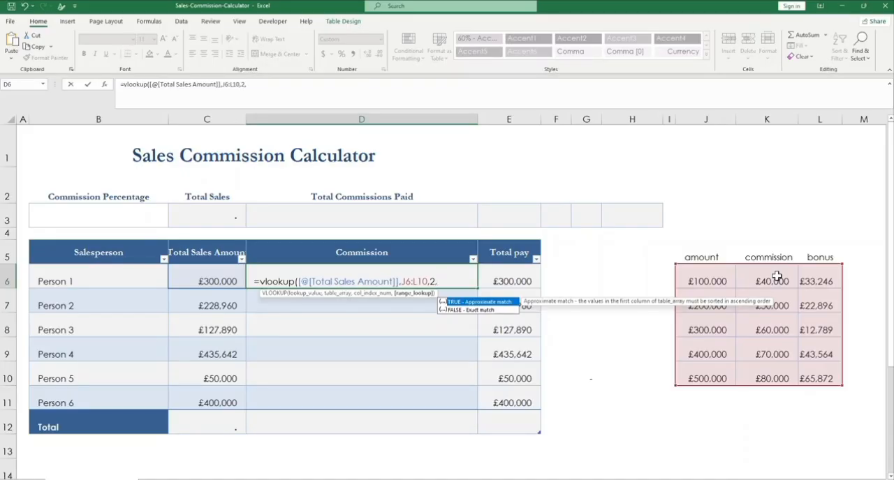
{"action": "type", "text": "0)"}
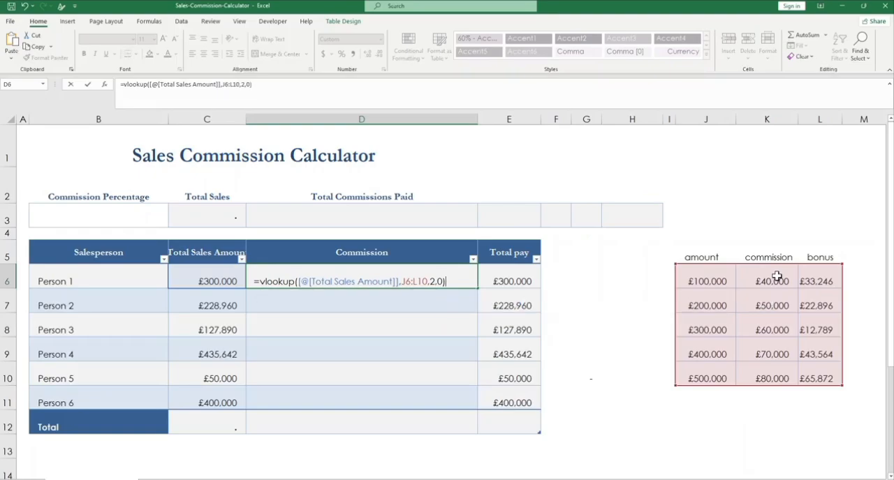
{"action": "key", "text": "Return"}
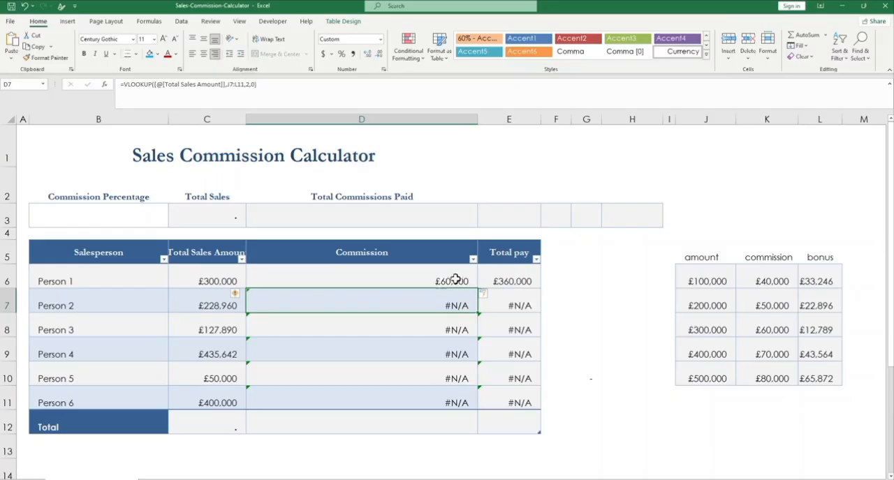
Step: Compare the Commission results in D6:D11 with the salespeople's sales amounts and the amounts in the lookup table
{"action": "left_click", "coordinate": [400, 284]}
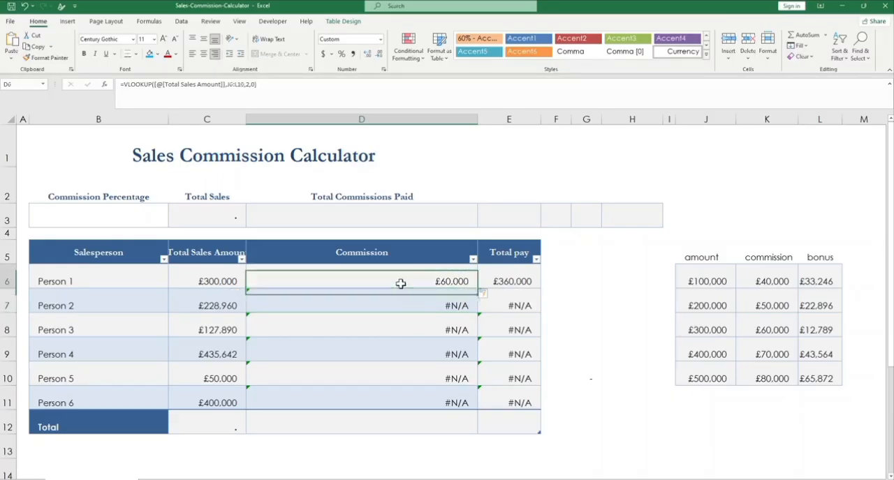
{"action": "left_click", "coordinate": [211, 284]}
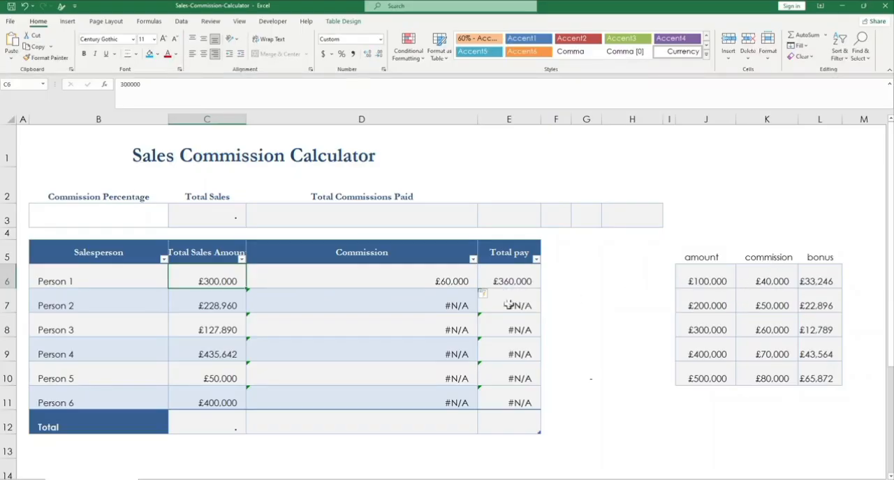
{"action": "left_click", "coordinate": [441, 305]}
{"action": "left_click", "coordinate": [443, 353]}
{"action": "left_click", "coordinate": [435, 305]}
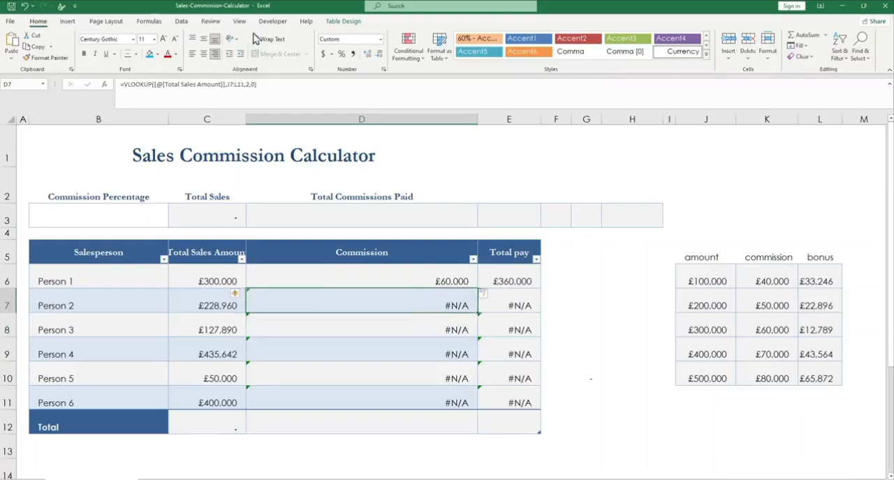
{"action": "left_click", "coordinate": [218, 402]}
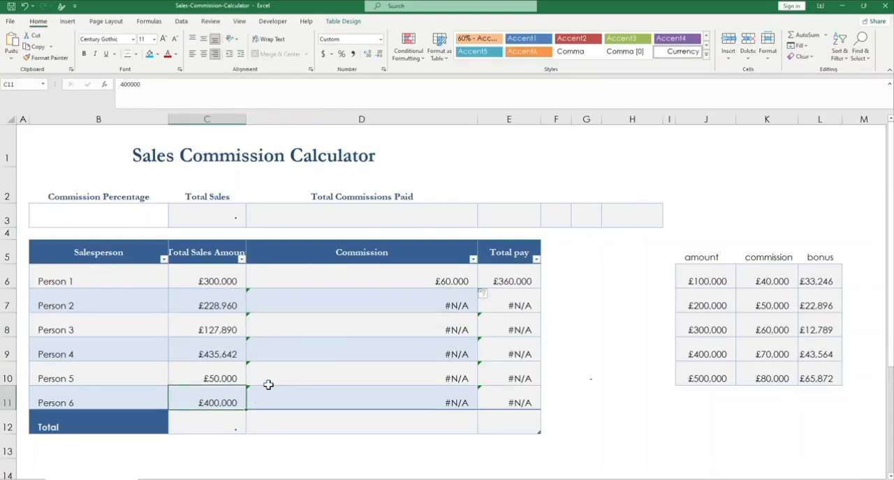
{"action": "left_click", "coordinate": [711, 355]}
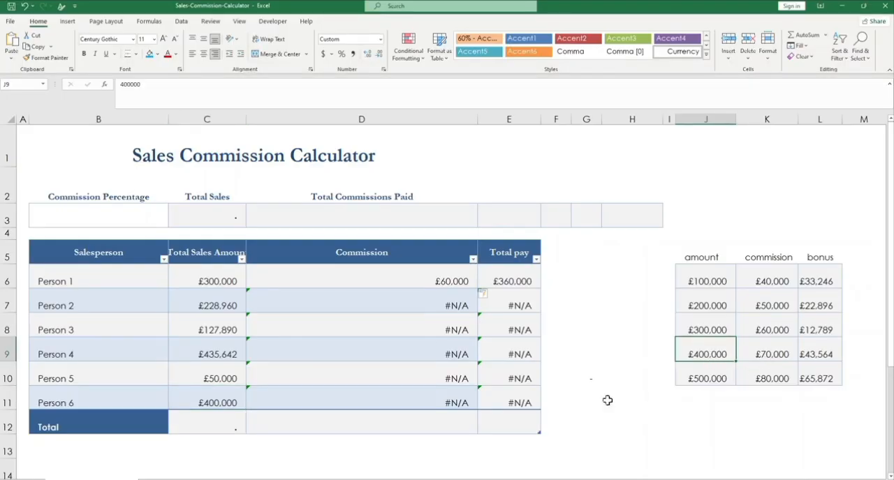
{"action": "left_click", "coordinate": [454, 403]}
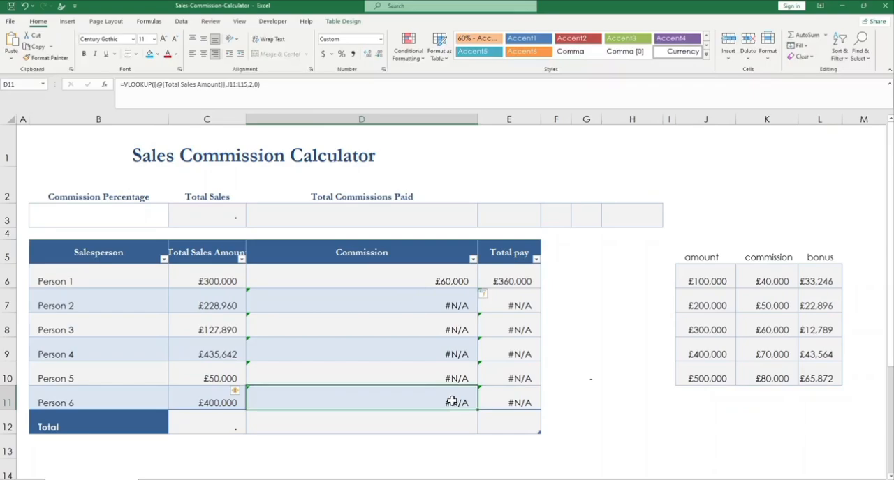
Step: Inspect which lookup table ranges the Commission formulas for Person 2 and Person 3 refer to
{"action": "left_click", "coordinate": [452, 305]}
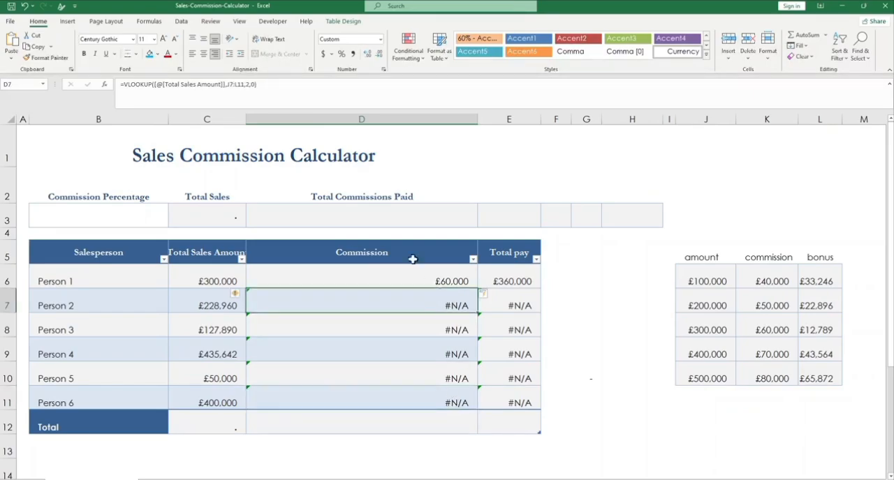
{"action": "left_click", "coordinate": [237, 82]}
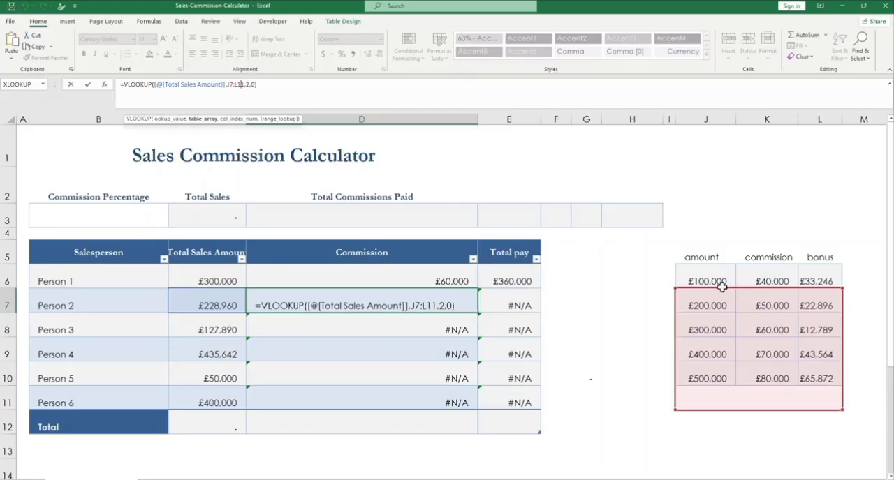
{"action": "left_click", "coordinate": [453, 334]}
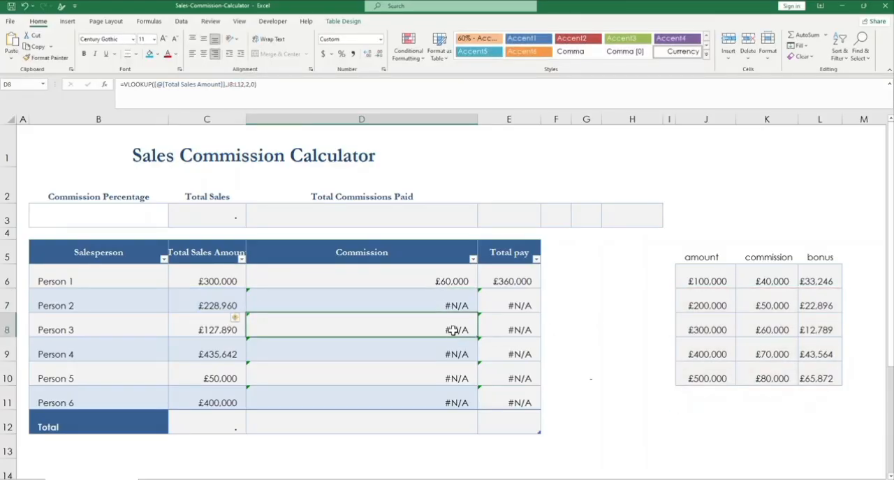
{"action": "left_click", "coordinate": [234, 85]}
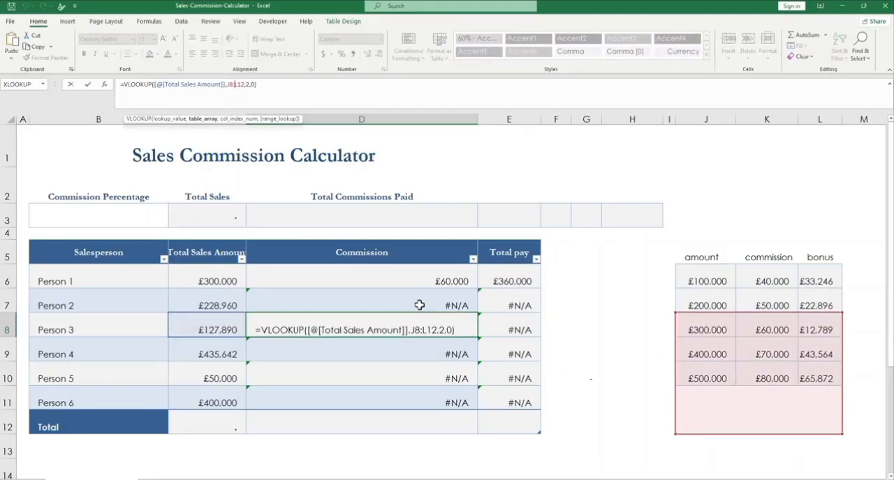
{"action": "key", "text": "Escape"}
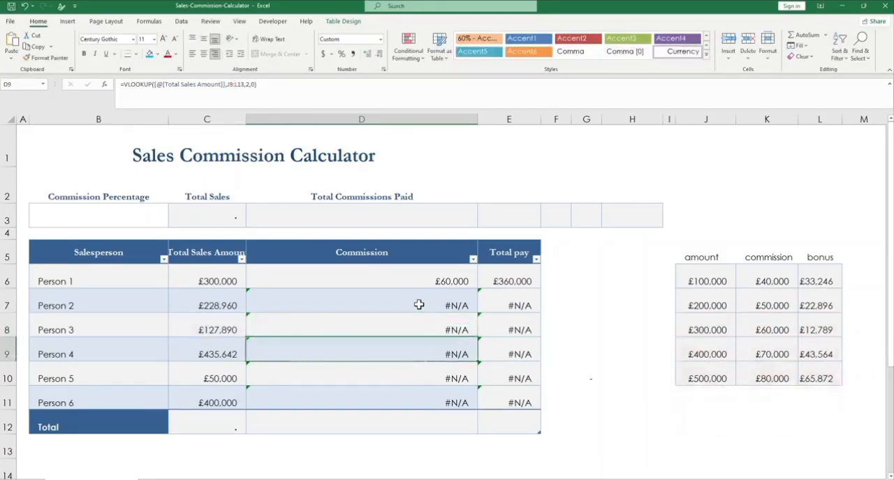
Step: Try to fix the lookup range in Person 2's Commission formula in D7 by making its starting column absolute as $J7
{"action": "left_click", "coordinate": [419, 305]}
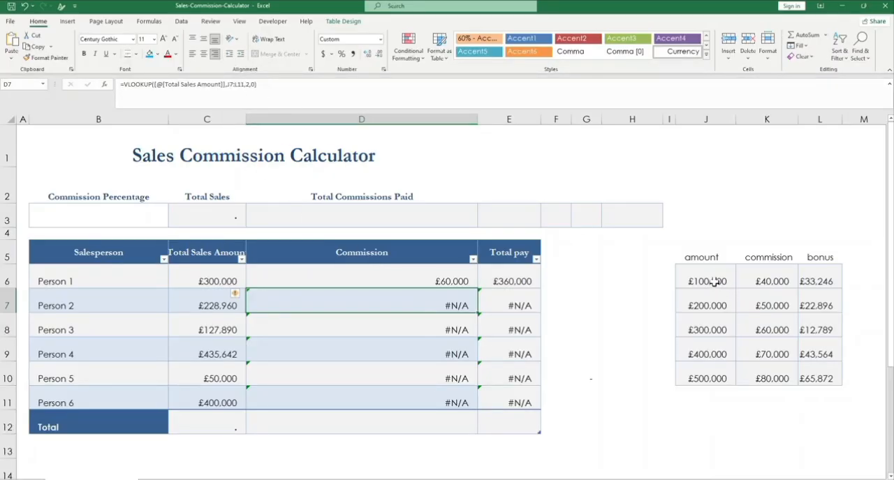
{"action": "left_click", "coordinate": [241, 86]}
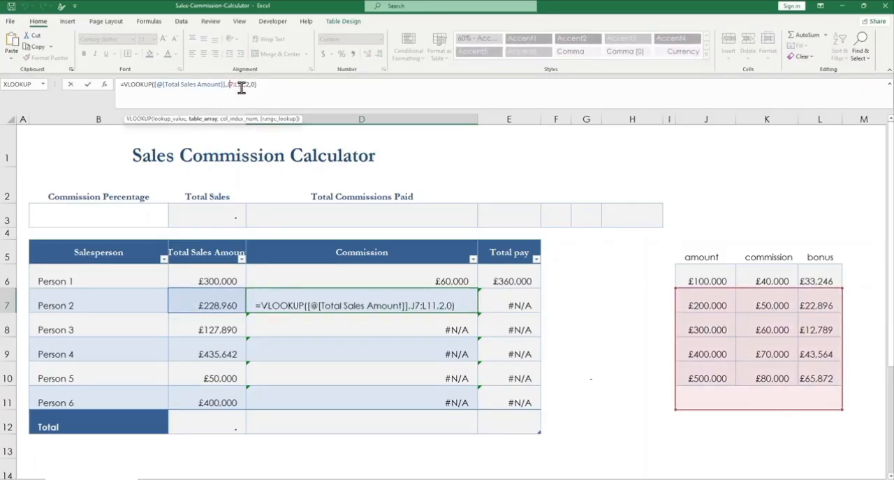
{"action": "type", "text": "&"}
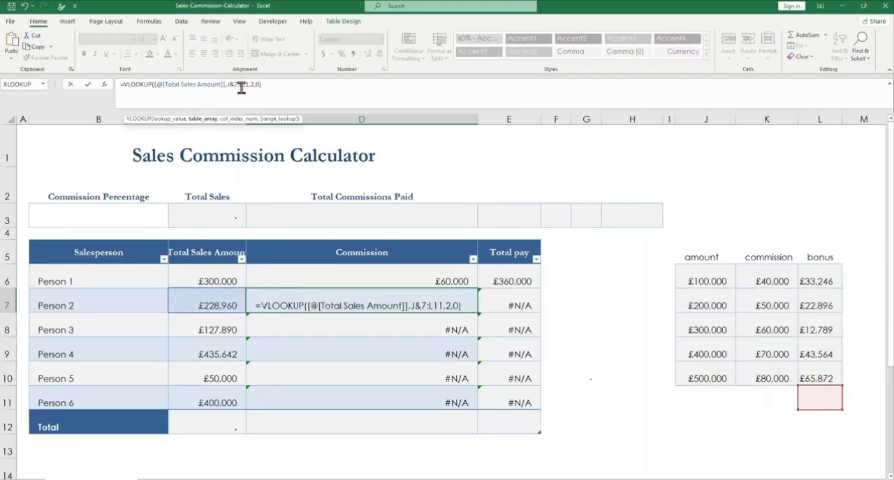
{"action": "key", "text": "BackSpace"}
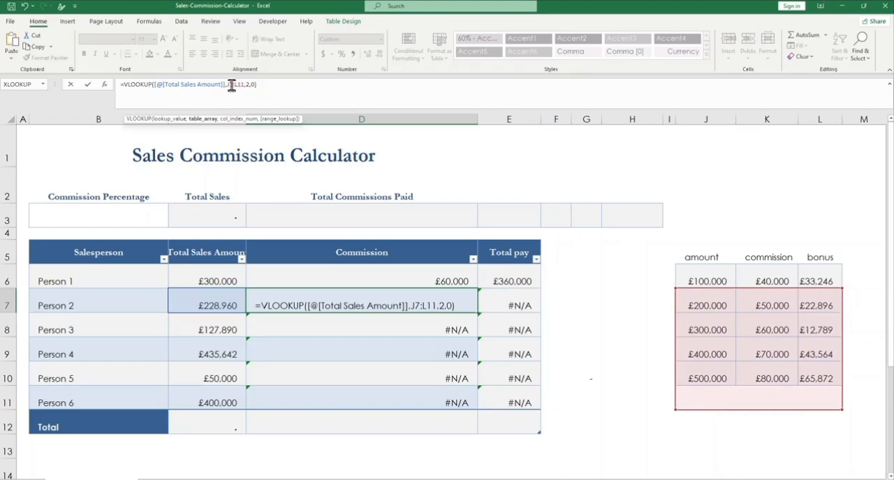
{"action": "type", "text": "&"}
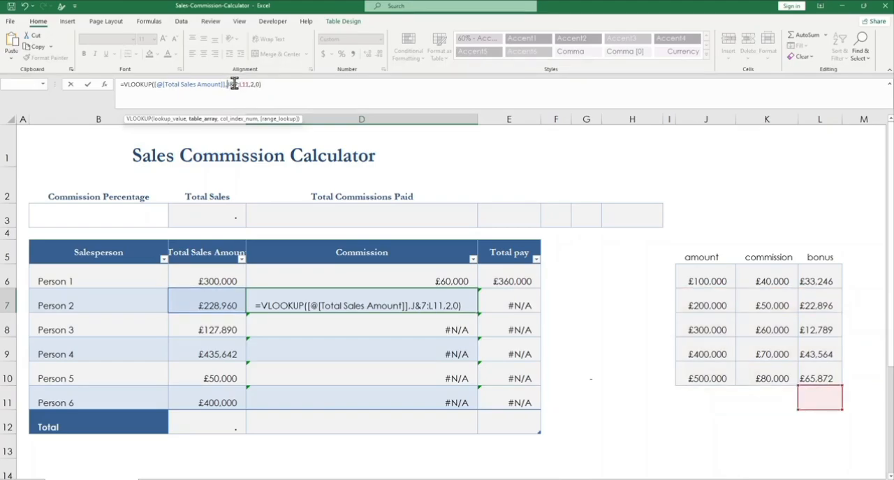
{"action": "key", "text": "BackSpace"}
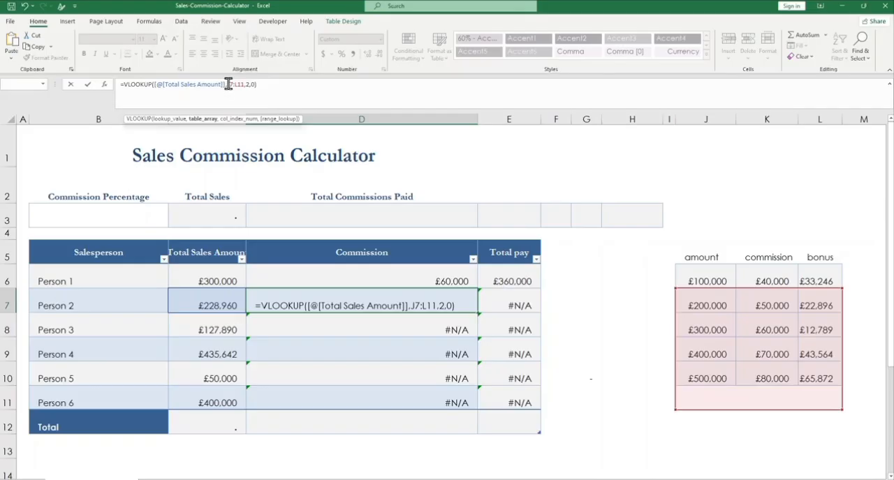
{"action": "type", "text": "$J$"}
{"action": "key", "text": "BackSpace"}
{"action": "key", "text": "BackSpace"}
{"action": "key", "text": "BackSpace"}
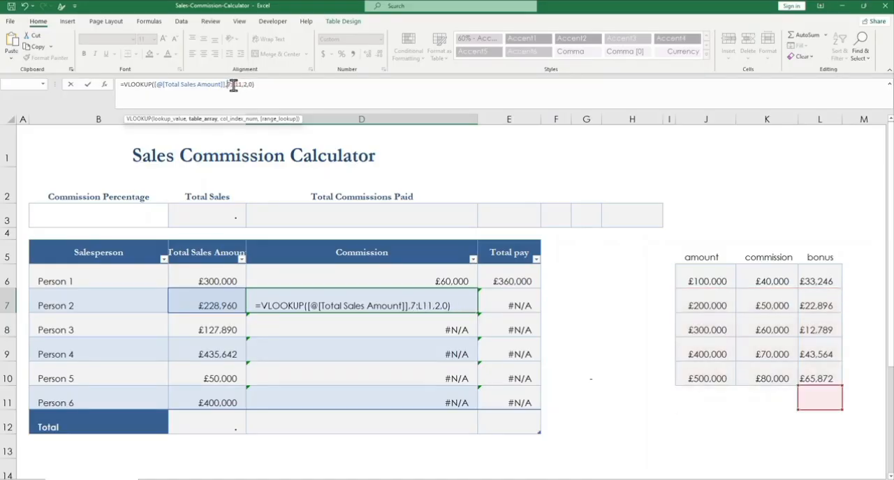
{"action": "type", "text": "$J"}
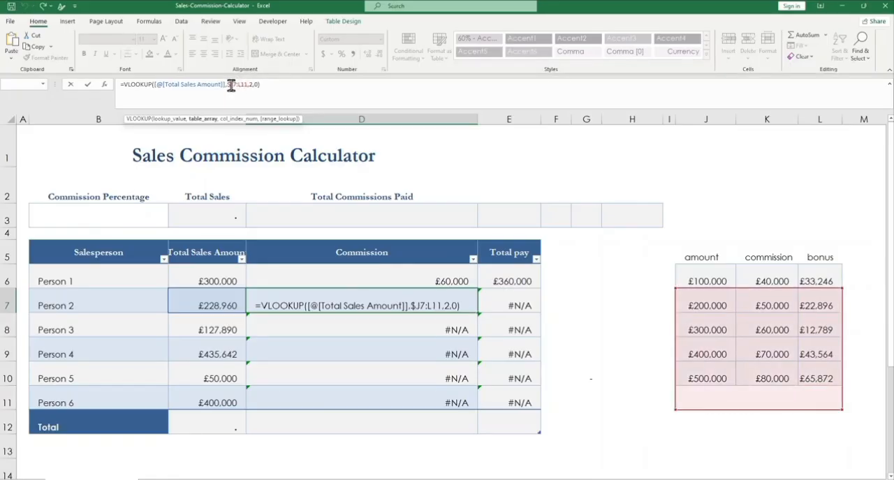
{"action": "key", "text": "Return"}
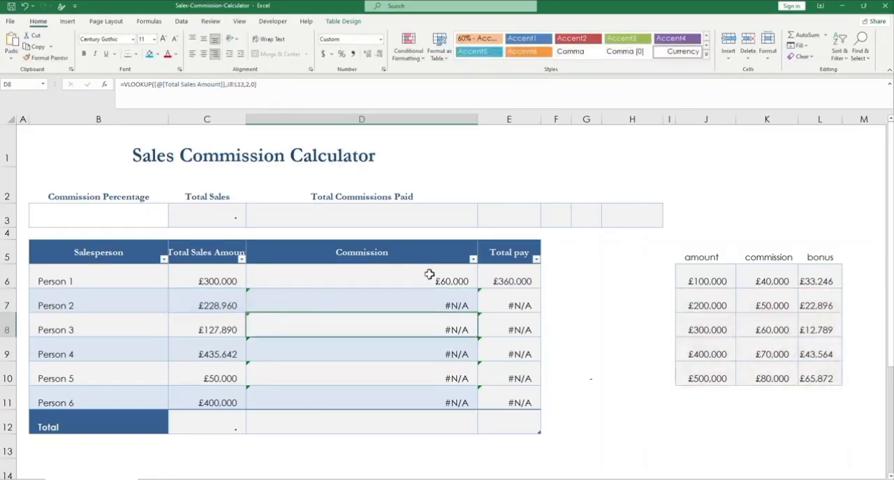
Step: Make the start of the lookup range in Person 1's Commission formula absolute as $J$6 and enter the formula
{"action": "left_click", "coordinate": [435, 278]}
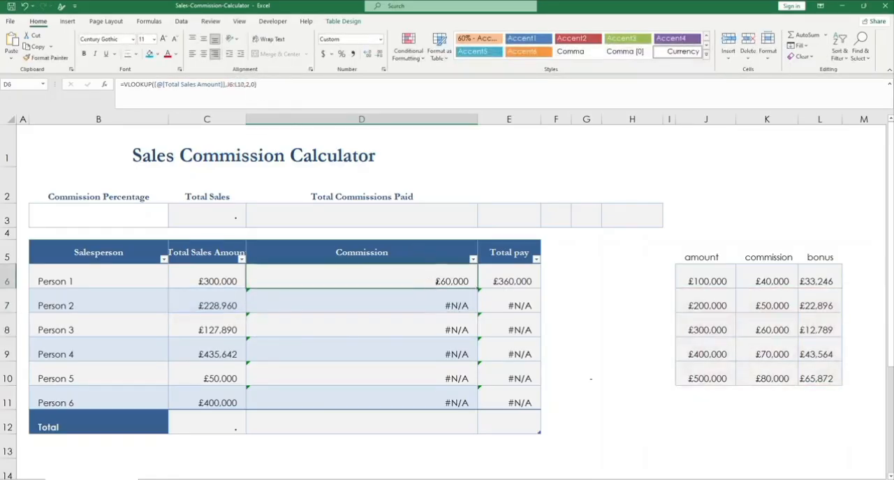
{"action": "left_click", "coordinate": [233, 84]}
{"action": "type", "text": "$"}
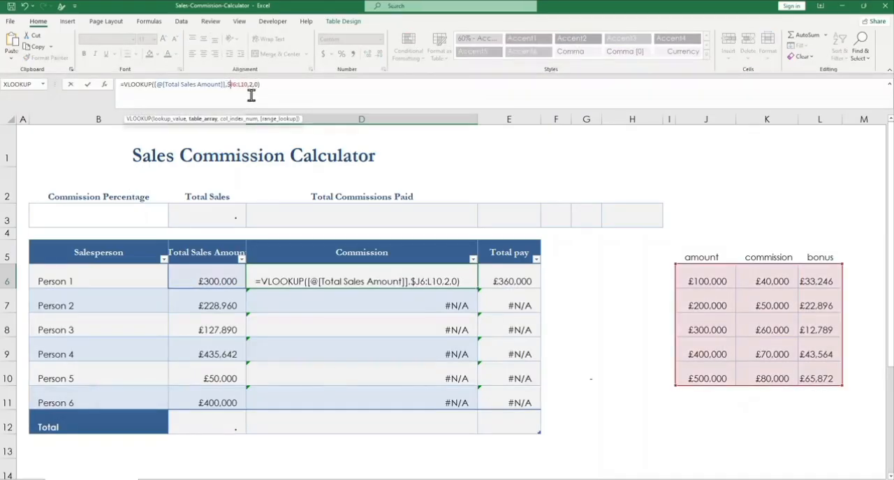
{"action": "key", "text": "Right"}
{"action": "type", "text": "$"}
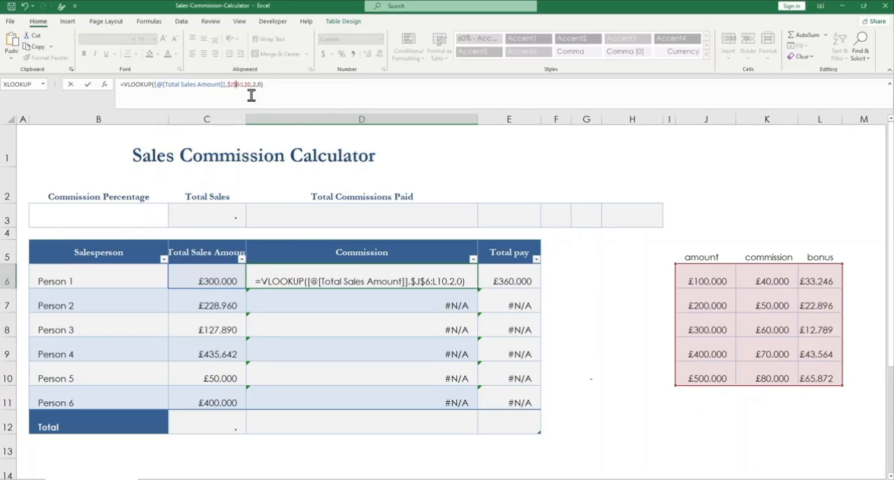
{"action": "key", "text": "Return"}
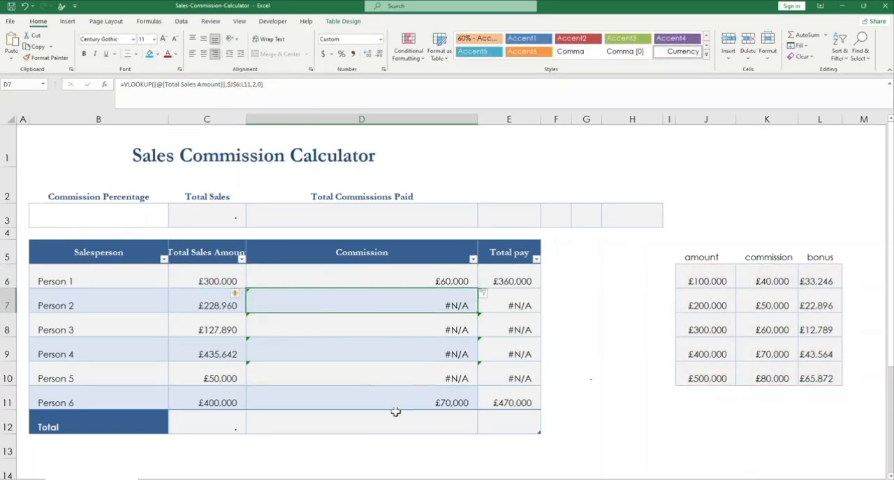
Step: Compare the Commission results for Persons 6, 1, 2 and 3 with their sales amounts and the lookup table's amount and commission values
{"action": "left_click", "coordinate": [218, 397]}
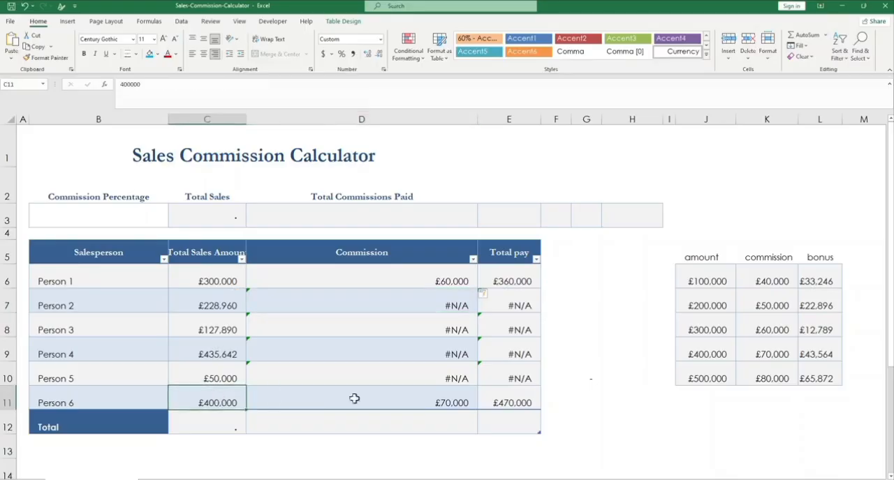
{"action": "left_click", "coordinate": [725, 353]}
{"action": "left_click", "coordinate": [766, 354]}
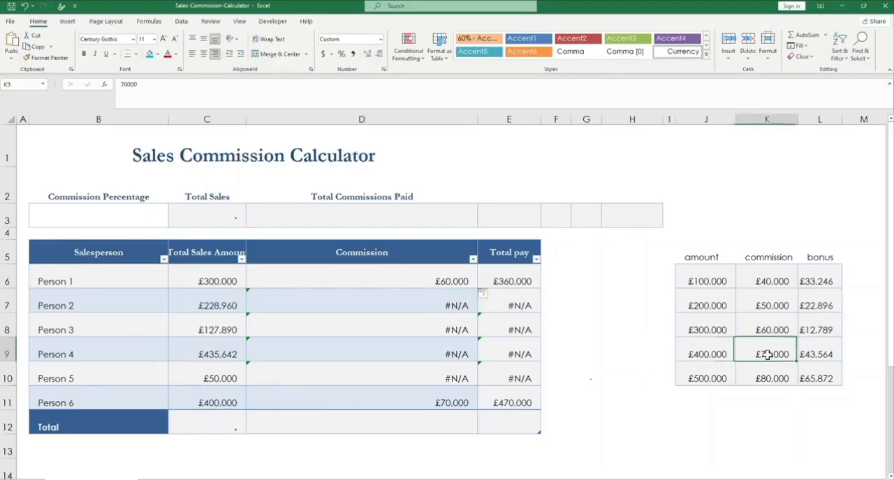
{"action": "left_click", "coordinate": [450, 405]}
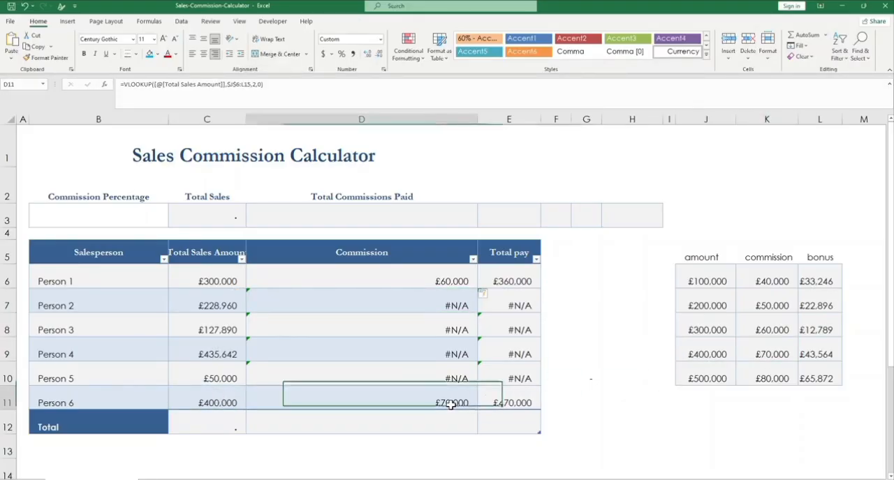
{"action": "left_click", "coordinate": [209, 278]}
{"action": "left_click", "coordinate": [721, 332]}
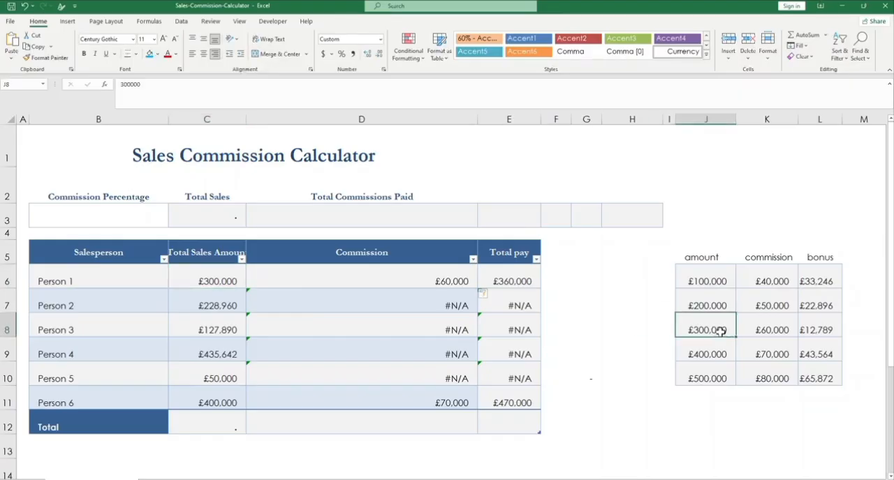
{"action": "left_click", "coordinate": [450, 282]}
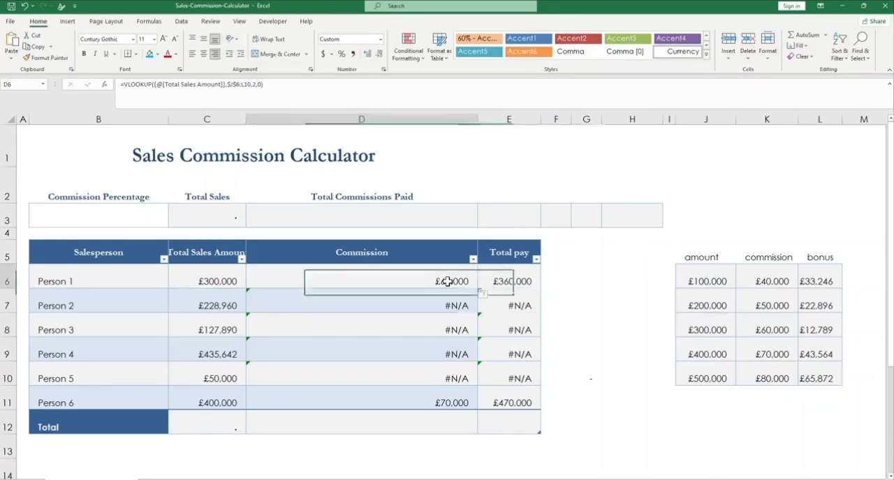
{"action": "left_click", "coordinate": [772, 331]}
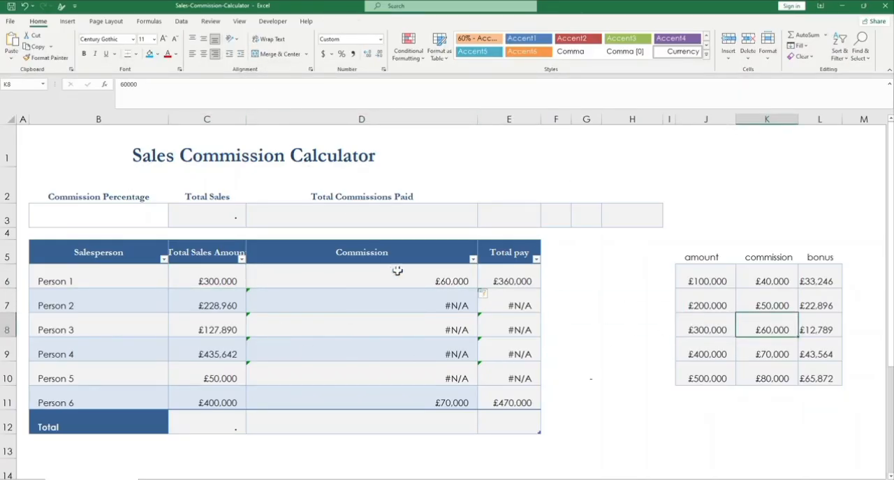
{"action": "left_click", "coordinate": [446, 307]}
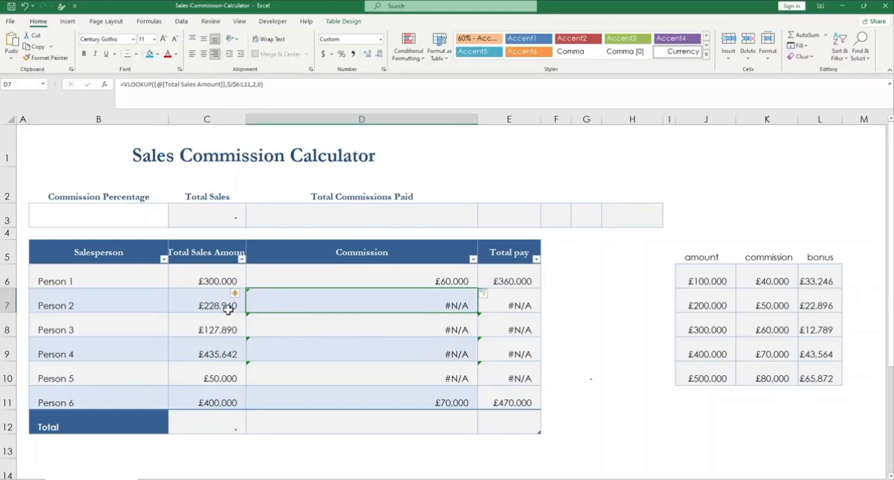
{"action": "left_click", "coordinate": [418, 338]}
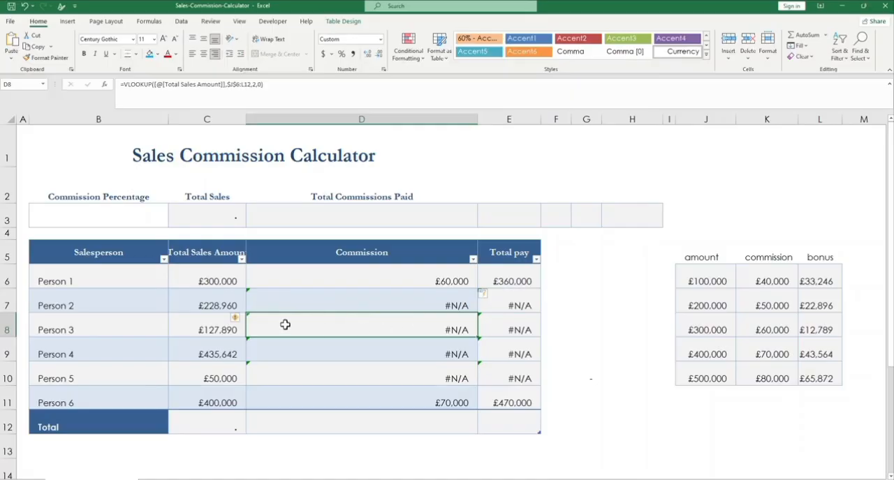
{"action": "left_click", "coordinate": [398, 305]}
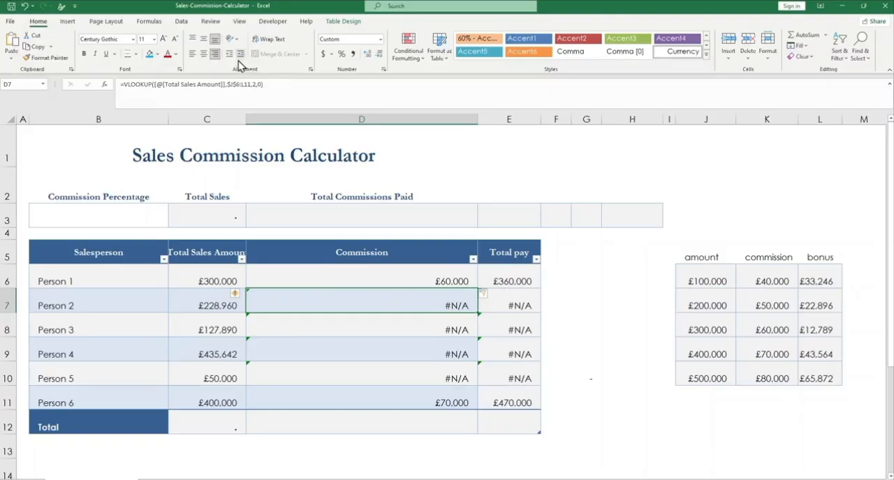
Step: Change the VLOOKUP range lookup argument in D6 to 1 for an approximate match and enter the formula
{"action": "left_click", "coordinate": [435, 279]}
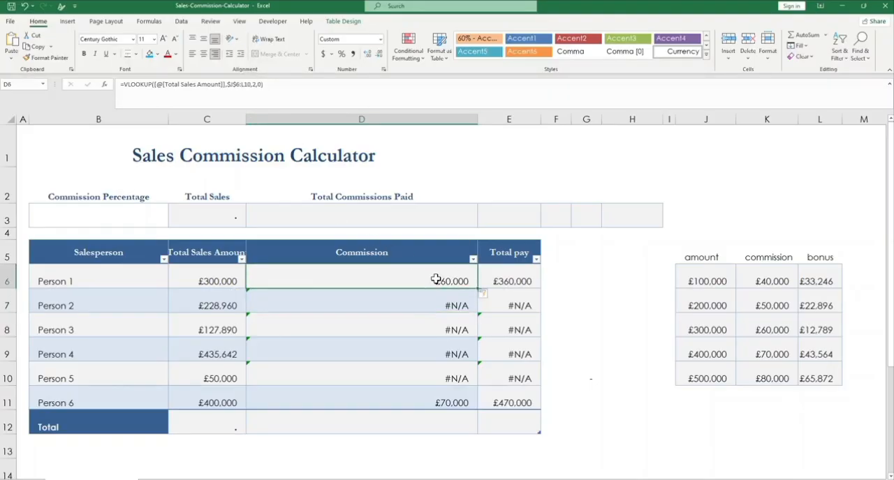
{"action": "left_click", "coordinate": [260, 85]}
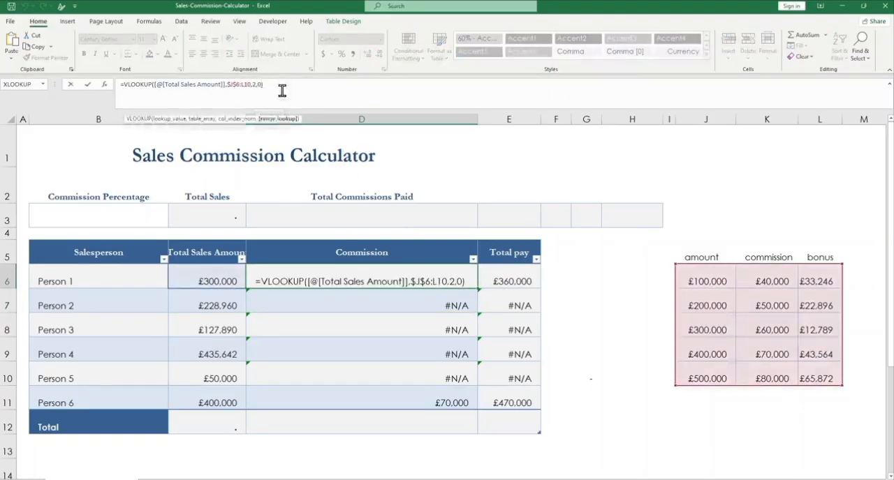
{"action": "key", "text": "BackSpace"}
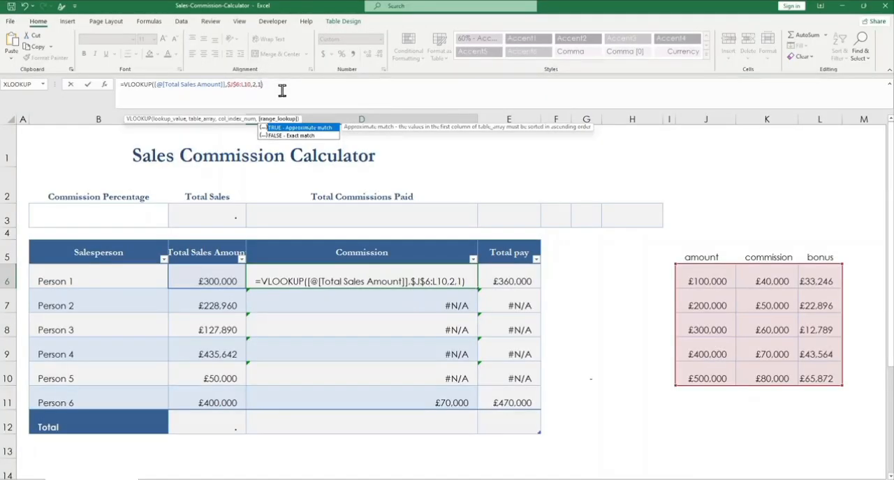
{"action": "key", "text": "Return"}
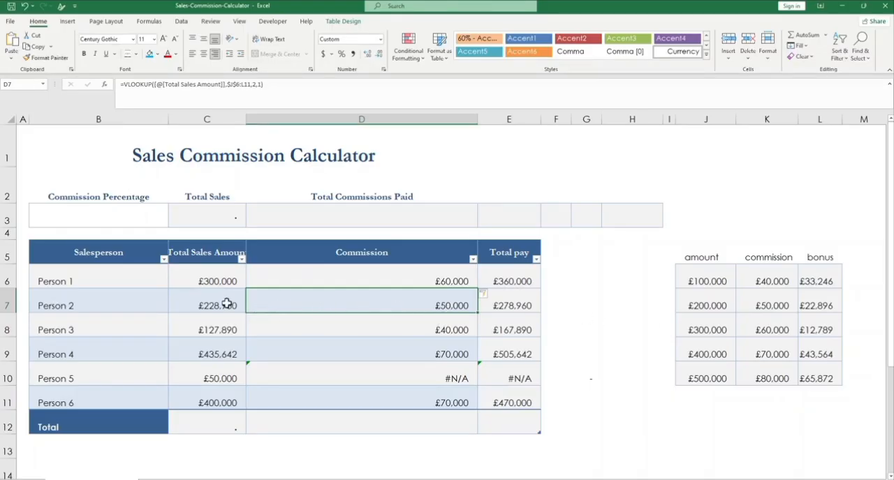
Step: Check the approximate-match Commission results for Persons 2, 3 and 4 against the matching amount and commission tiers in the lookup table
{"action": "left_click", "coordinate": [699, 307]}
{"action": "left_click", "coordinate": [756, 309]}
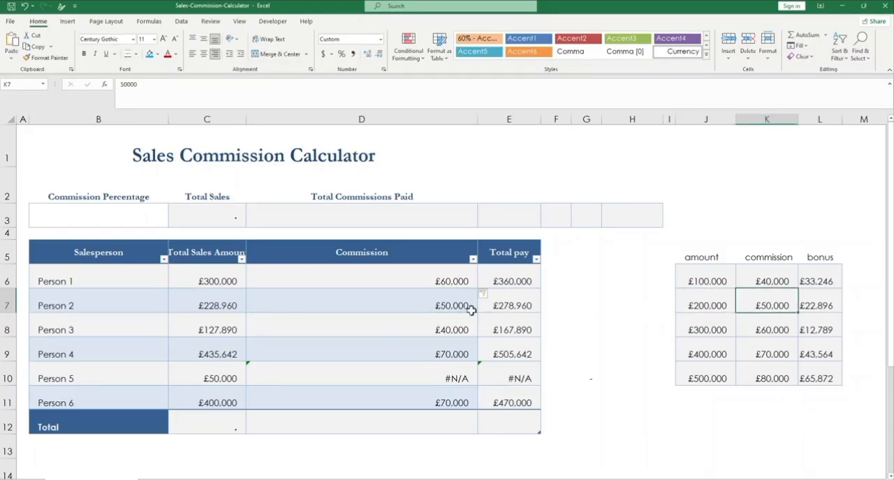
{"action": "left_click", "coordinate": [440, 306]}
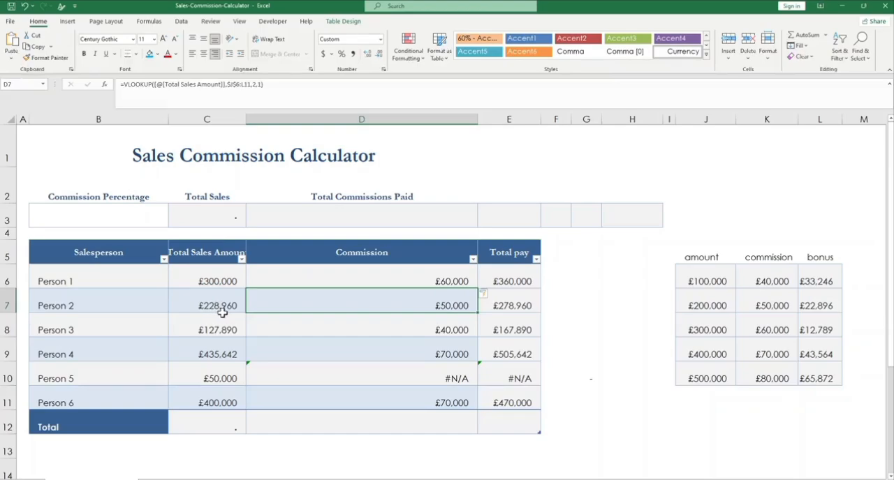
{"action": "left_click", "coordinate": [696, 307]}
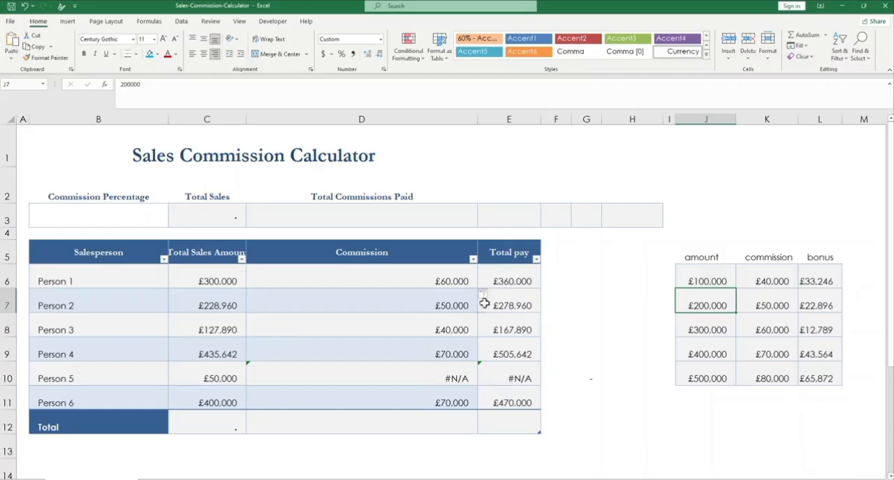
{"action": "left_click", "coordinate": [431, 300]}
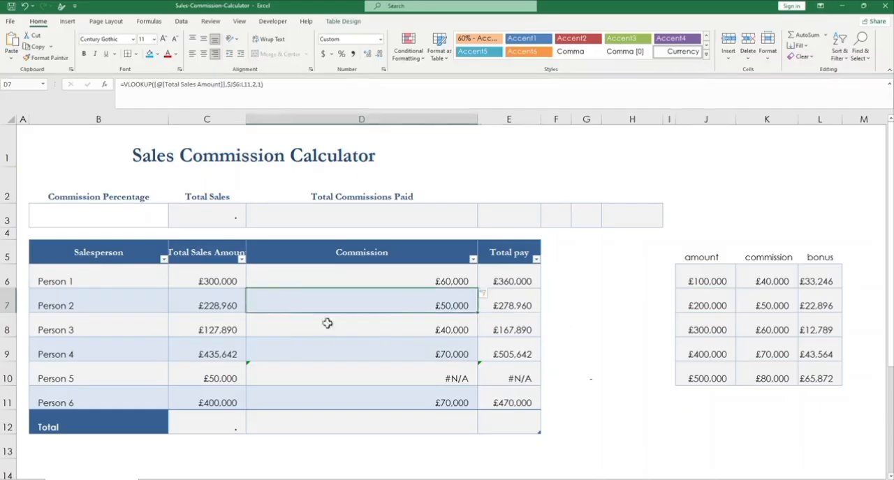
{"action": "left_click", "coordinate": [443, 331]}
{"action": "left_click", "coordinate": [219, 334]}
{"action": "left_click", "coordinate": [710, 281]}
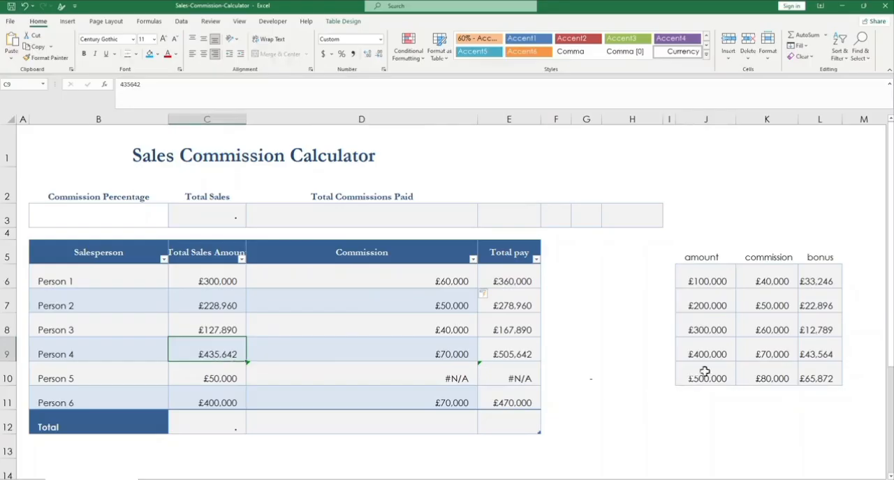
{"action": "left_click", "coordinate": [755, 351]}
{"action": "left_click", "coordinate": [728, 354]}
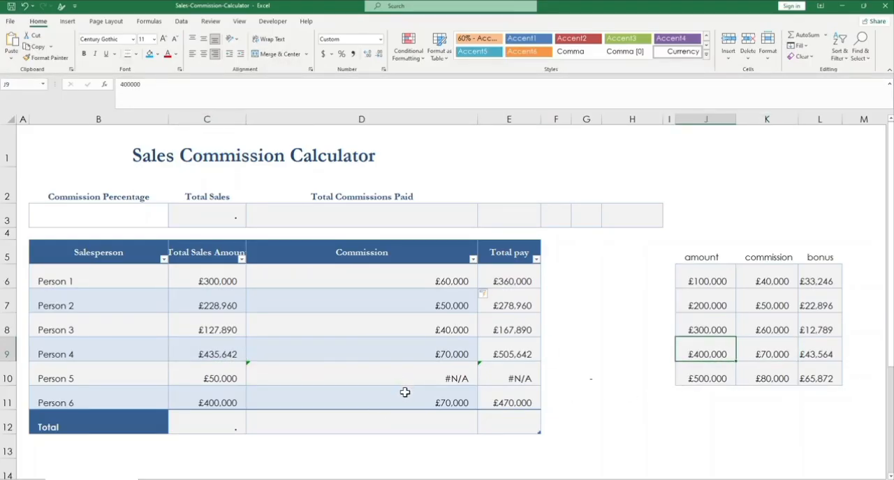
Step: Examine Person 5's sales amount and Commission formula against the lowest tier of the lookup table
{"action": "left_click", "coordinate": [224, 378]}
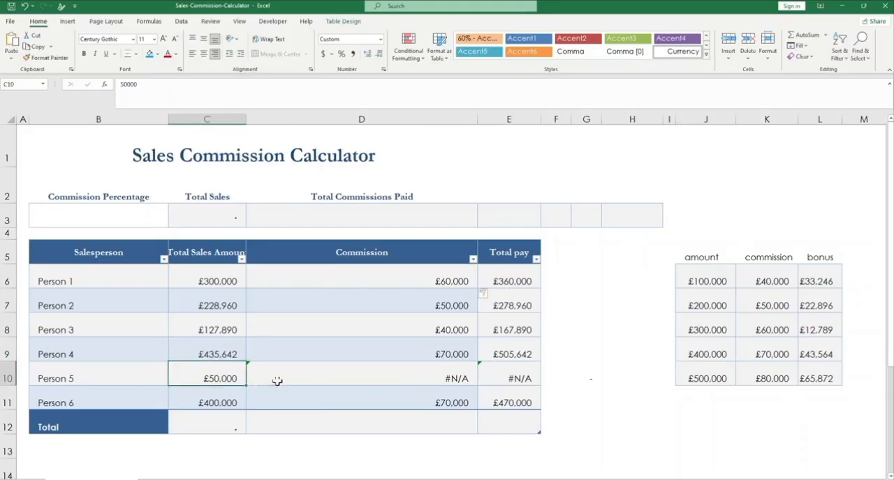
{"action": "left_click", "coordinate": [449, 381]}
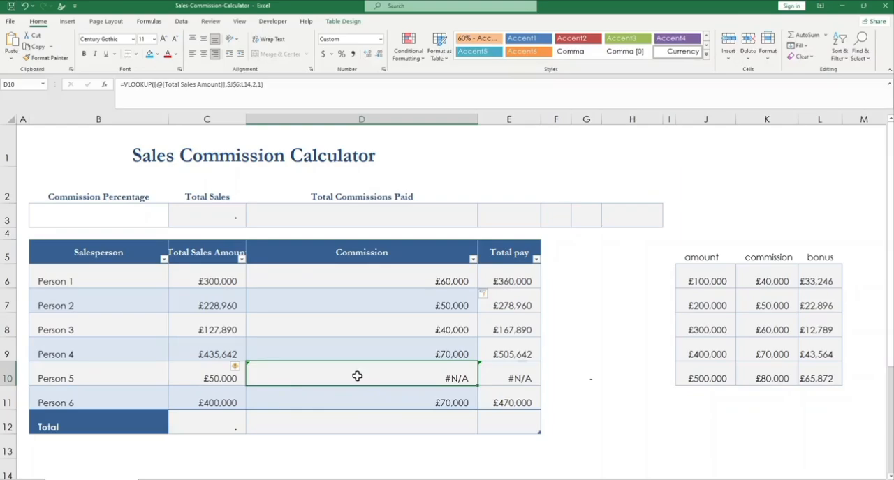
{"action": "left_click", "coordinate": [763, 283]}
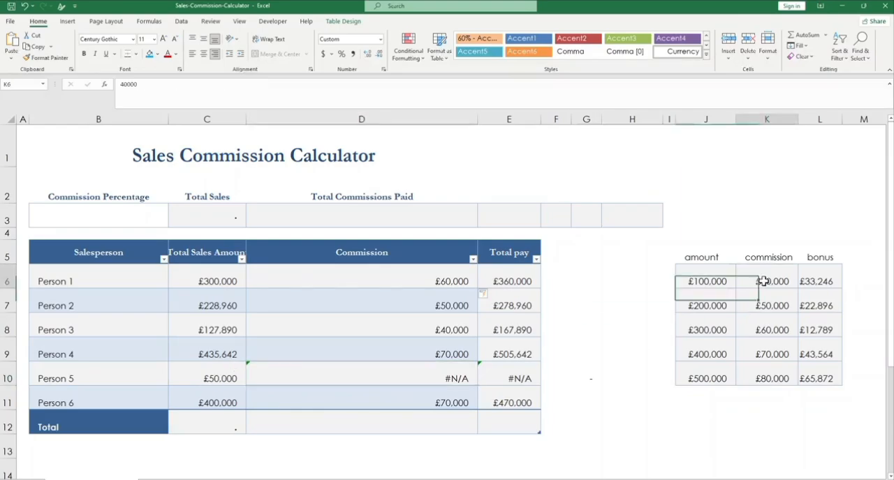
Step: Compare the lookup table's lowest amount with Person 5's total sales and Commission cell
{"action": "left_click", "coordinate": [711, 285]}
{"action": "left_click", "coordinate": [232, 381]}
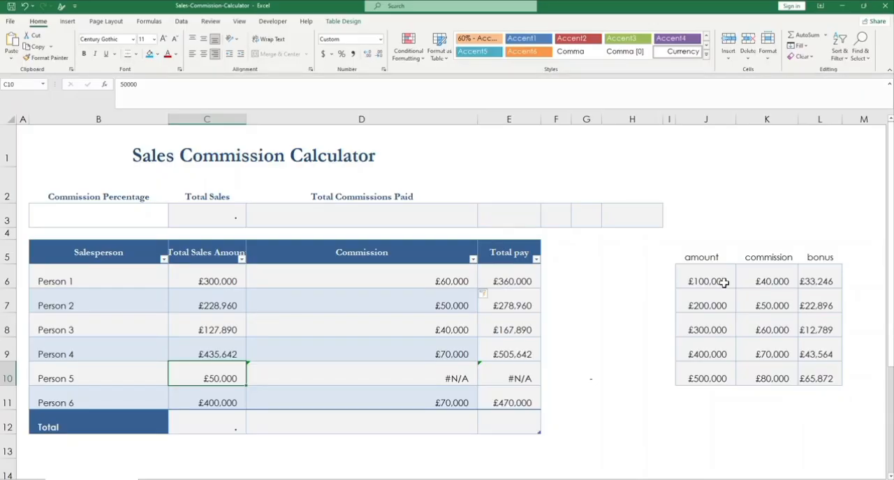
{"action": "left_click", "coordinate": [397, 379]}
Step: Wrap the VLOOKUP in D6 in an IF function that tests whether Total Sales Amount is less than 100000
{"action": "left_click", "coordinate": [441, 282]}
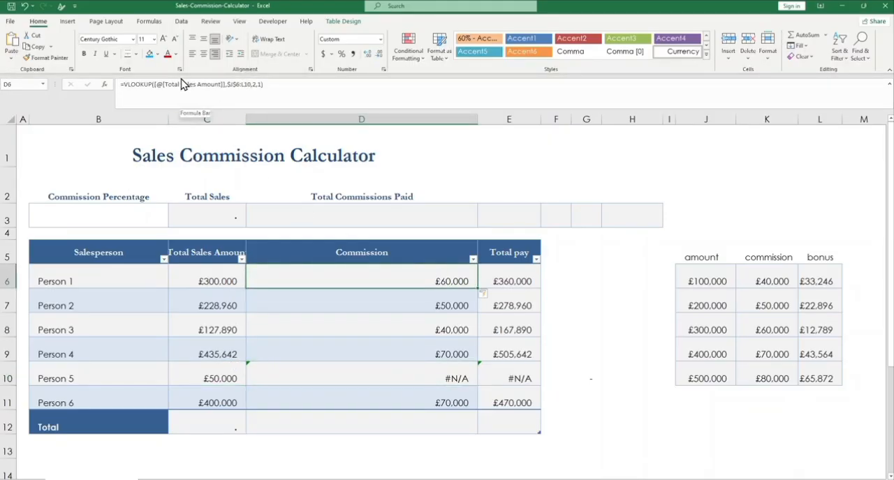
{"action": "left_click", "coordinate": [126, 84]}
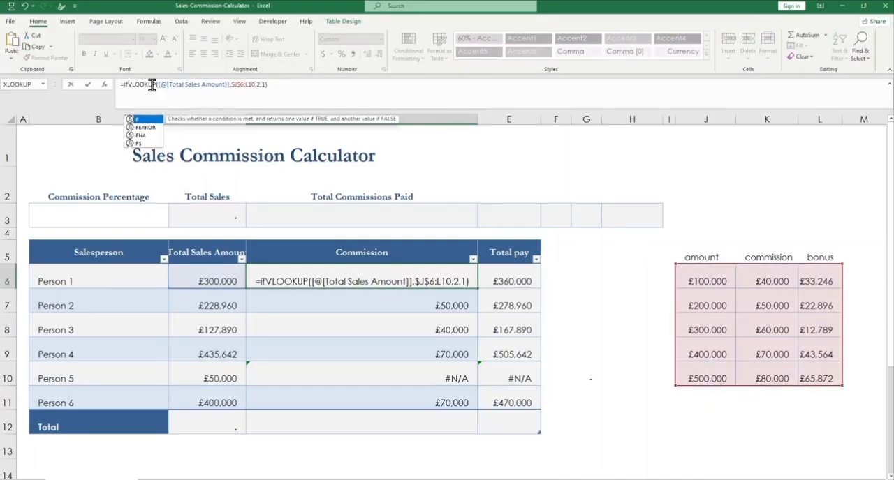
{"action": "type", "text": "("}
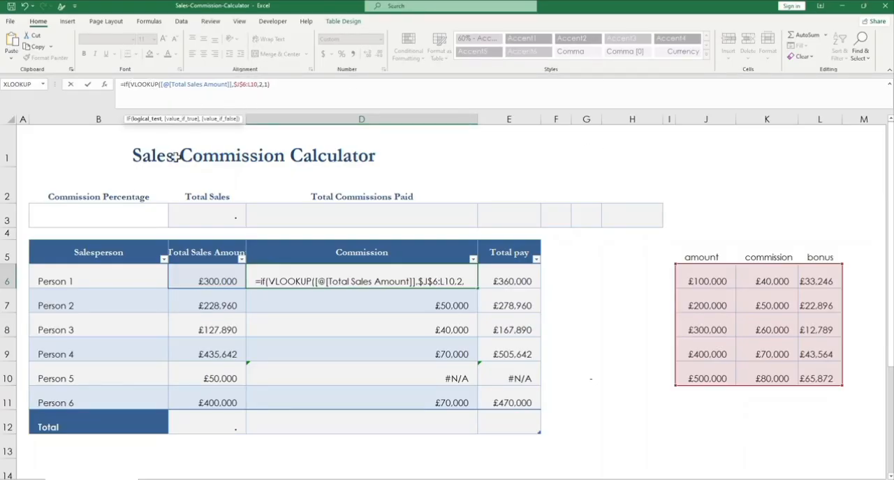
{"action": "left_click", "coordinate": [219, 282]}
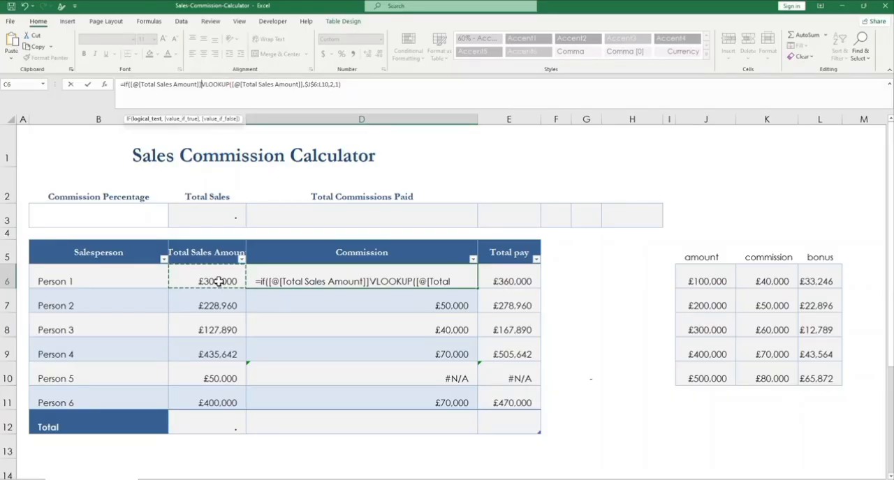
{"action": "type", "text": "<"}
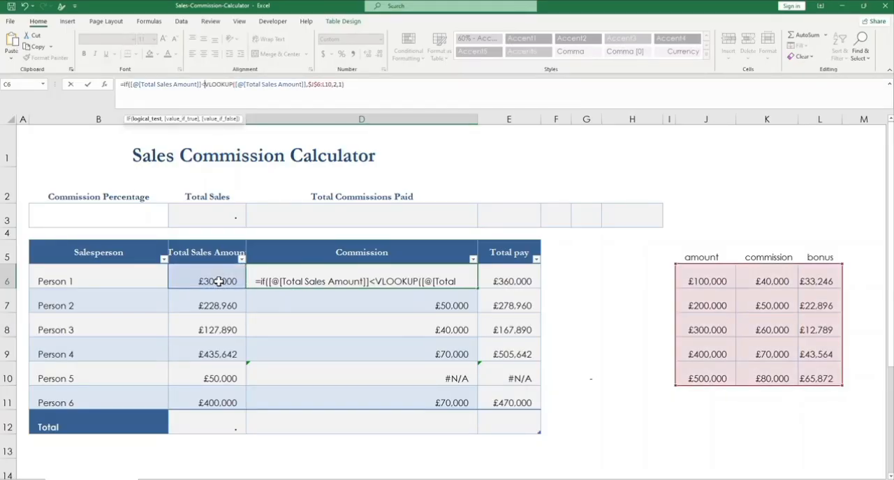
{"action": "type", "text": "10000"}
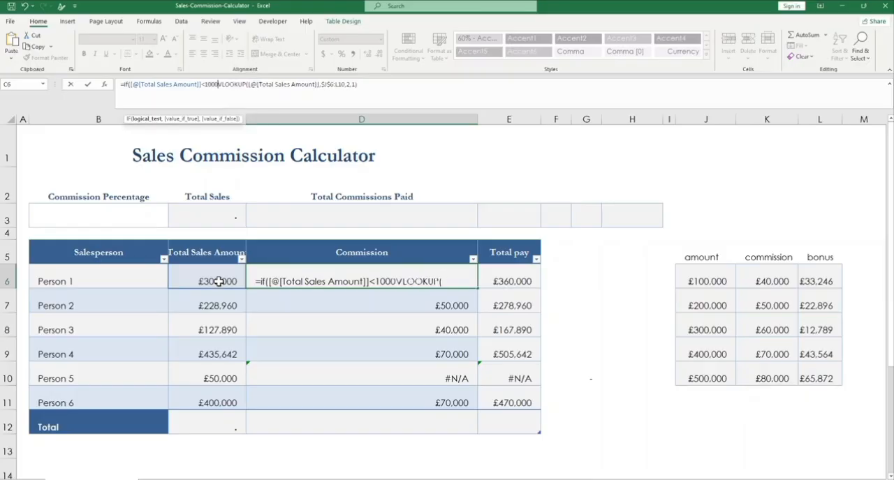
{"action": "type", "text": "0"}
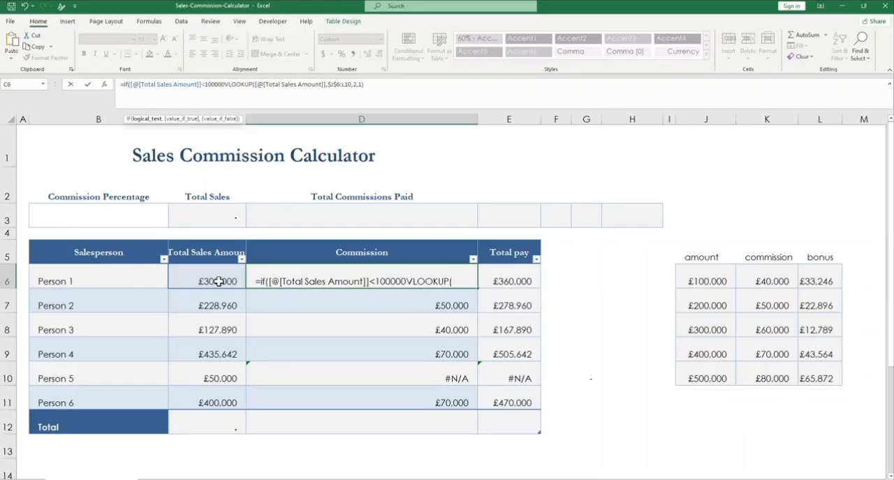
{"action": "type", "text": ","}
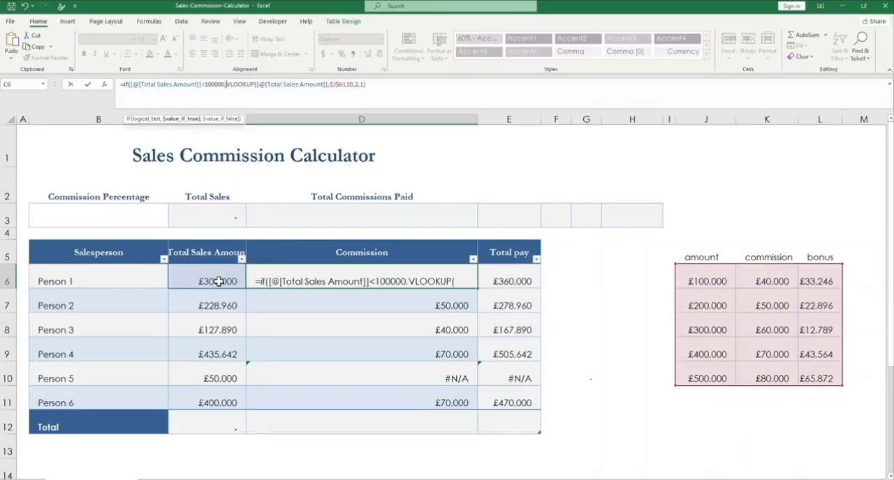
{"action": "type", "text": "\""}
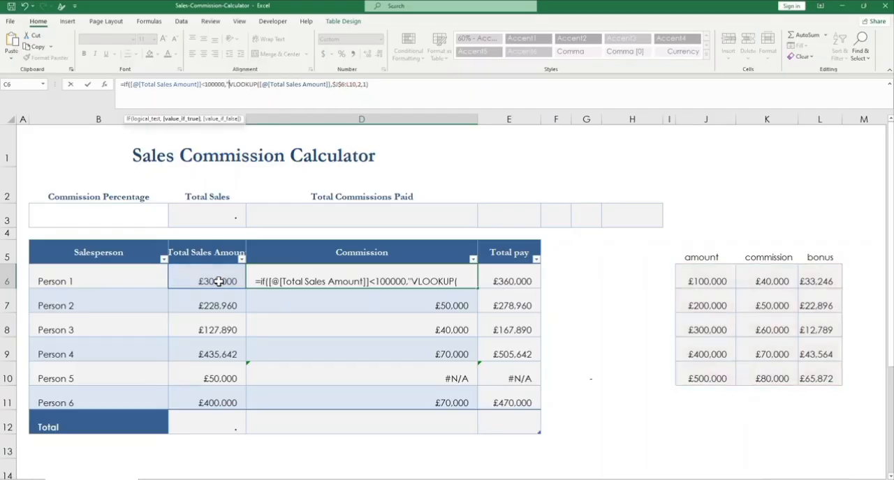
{"action": "type", "text": " \""}
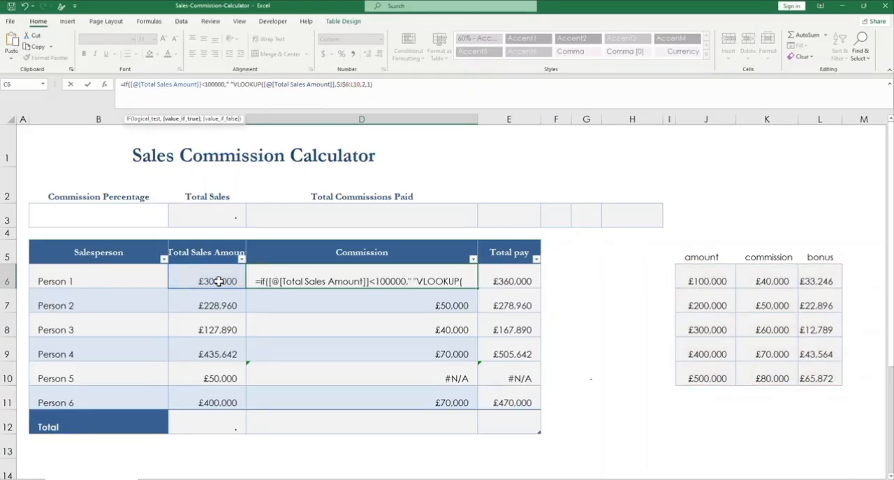
{"action": "type", "text": ","}
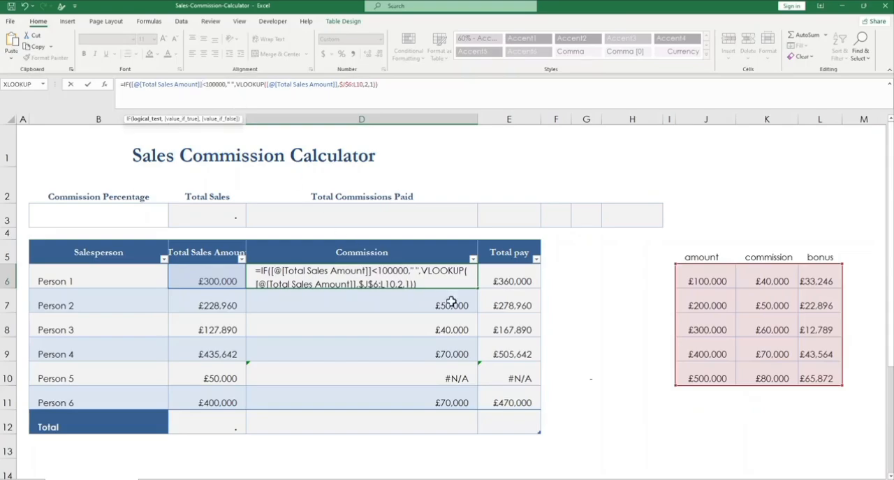
Step: Return " " when the IF test is true and the VLOOKUP otherwise, enter the formula, and check Person 5's Commission cell
{"action": "left_click", "coordinate": [231, 84]}
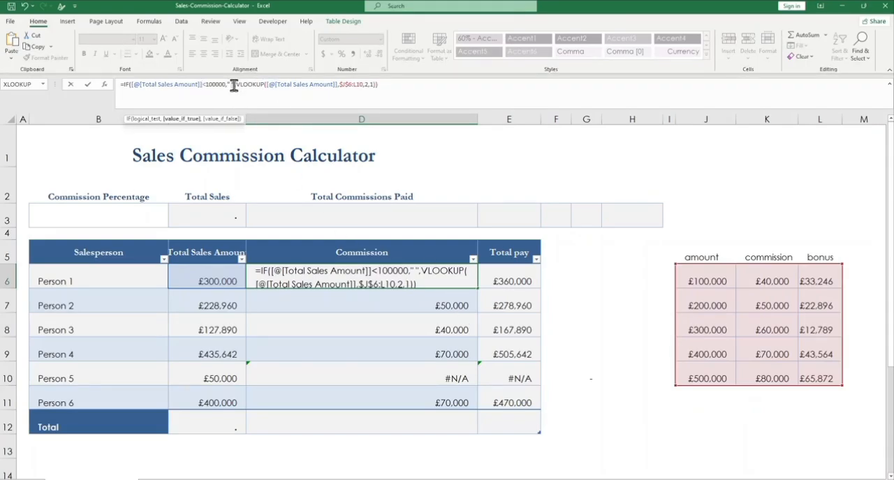
{"action": "key", "text": "Return"}
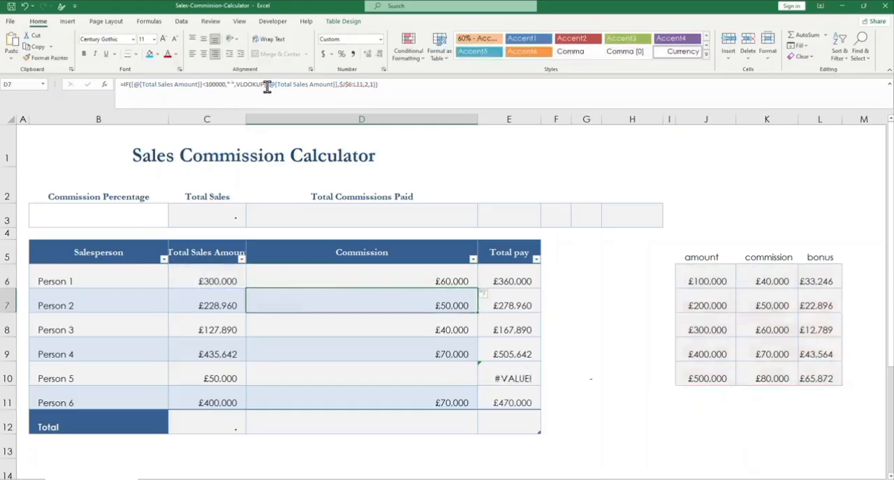
{"action": "left_click", "coordinate": [439, 377]}
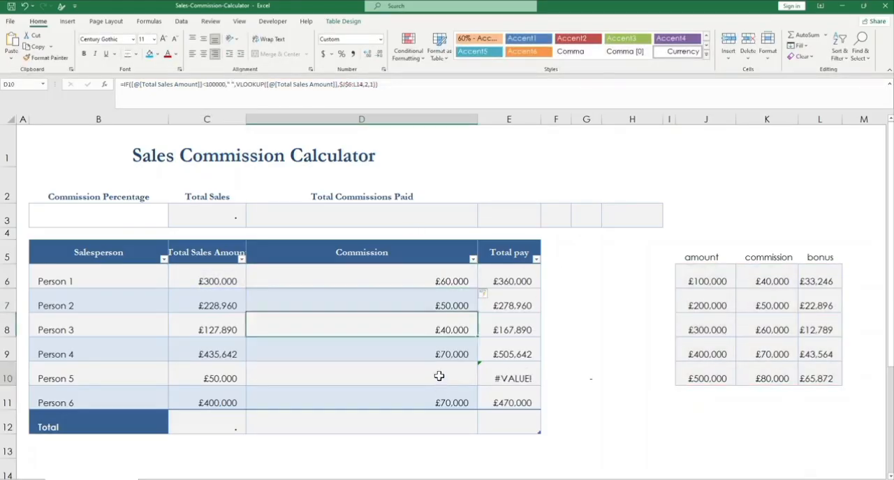